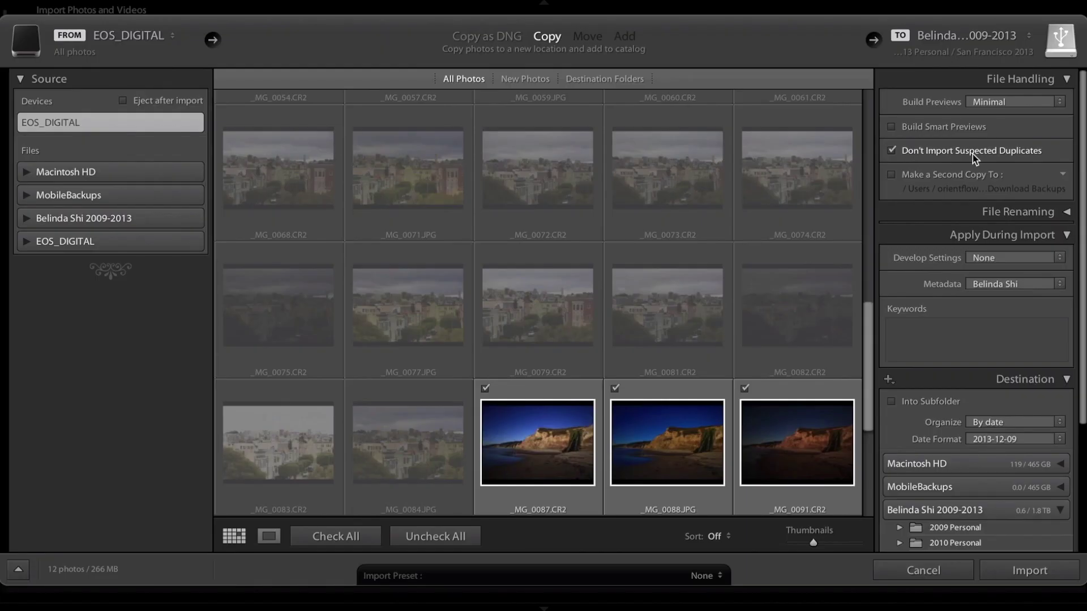
Select and check all the new beach photos from _MG_0087.CR2 onward for import.
scroll(548, 174, "down", 5)
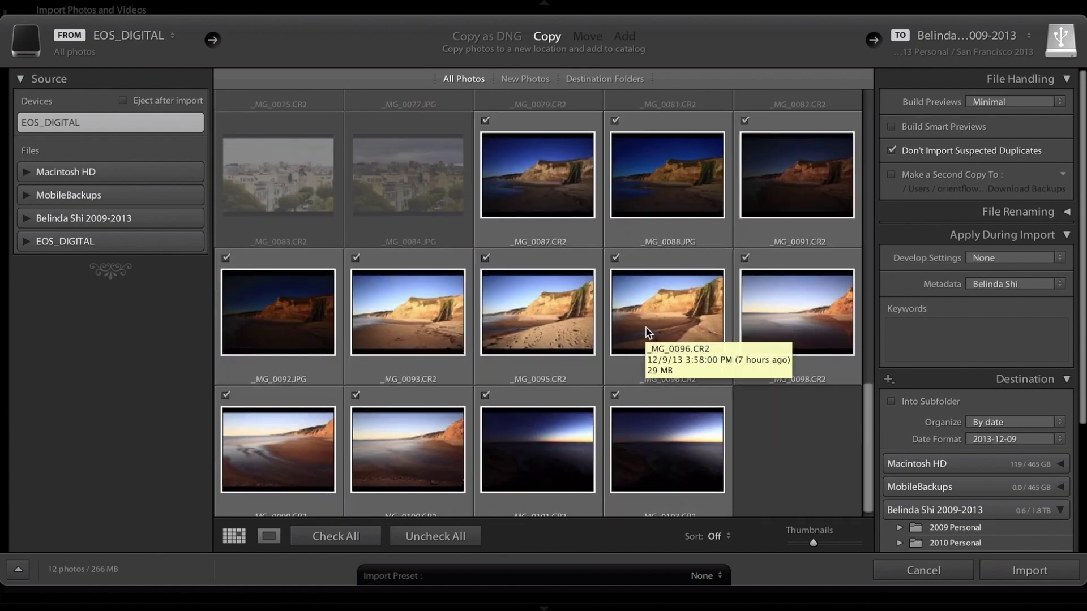
left_click(435, 535)
left_click(552, 321)
left_click(667, 320, "super")
left_click(407, 447, "super")
left_click(355, 395)
left_click(537, 174)
left_click(630, 400, "shift")
left_click(615, 395)
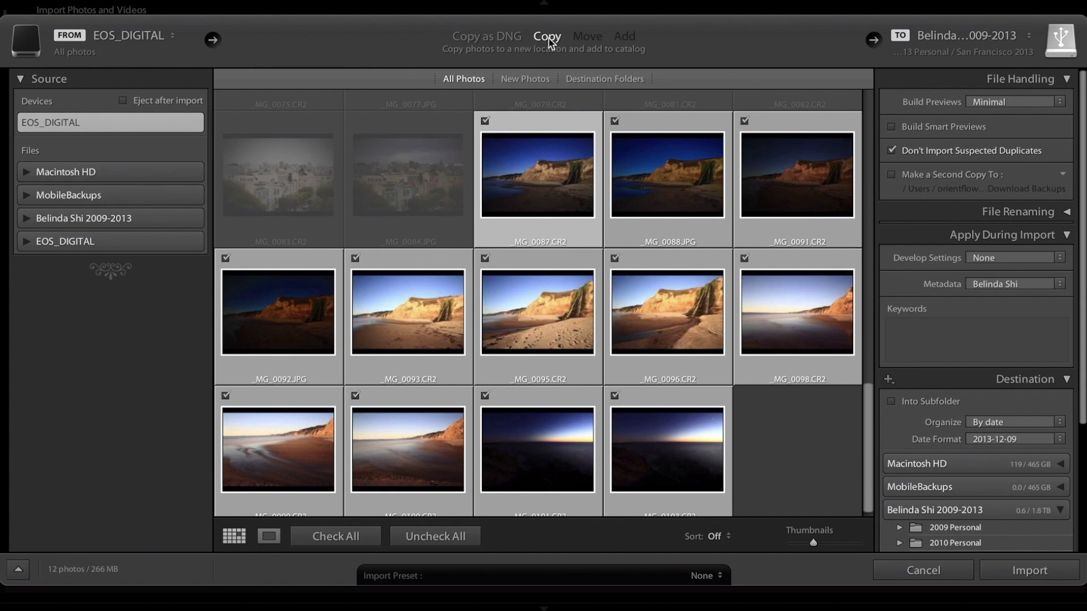
Choose the San Francisco 2013 folder inside 2013 Personal as the copy destination.
left_click(930, 45)
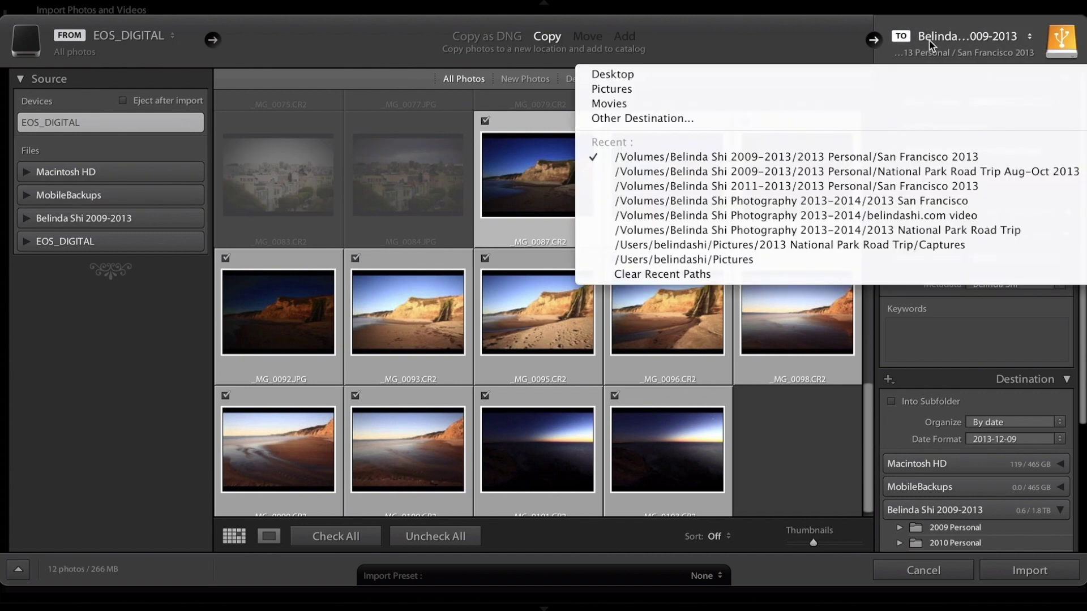
left_click(627, 111)
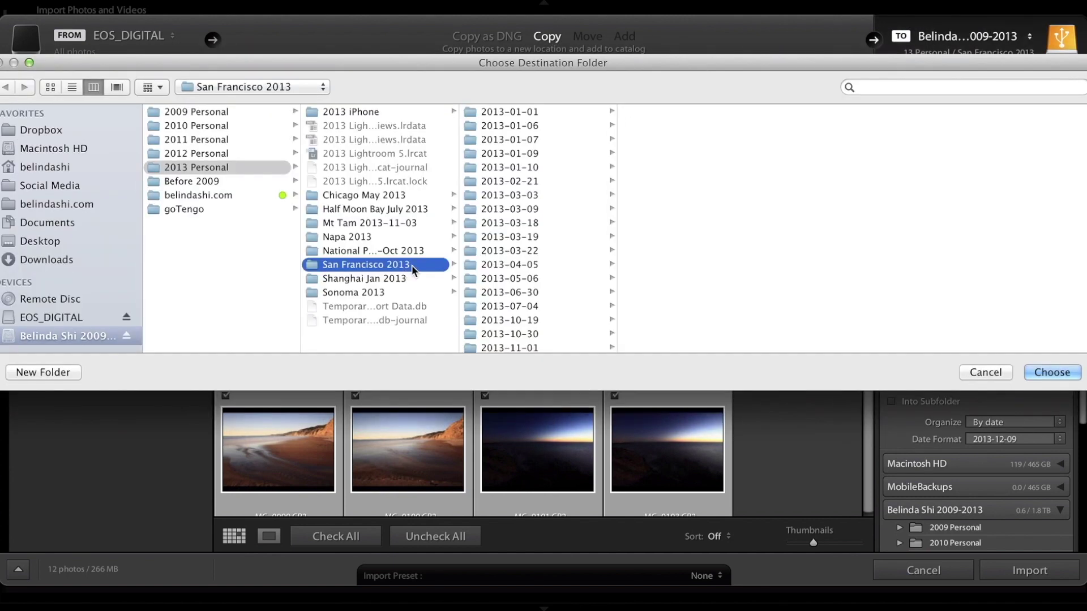
left_click(1048, 373)
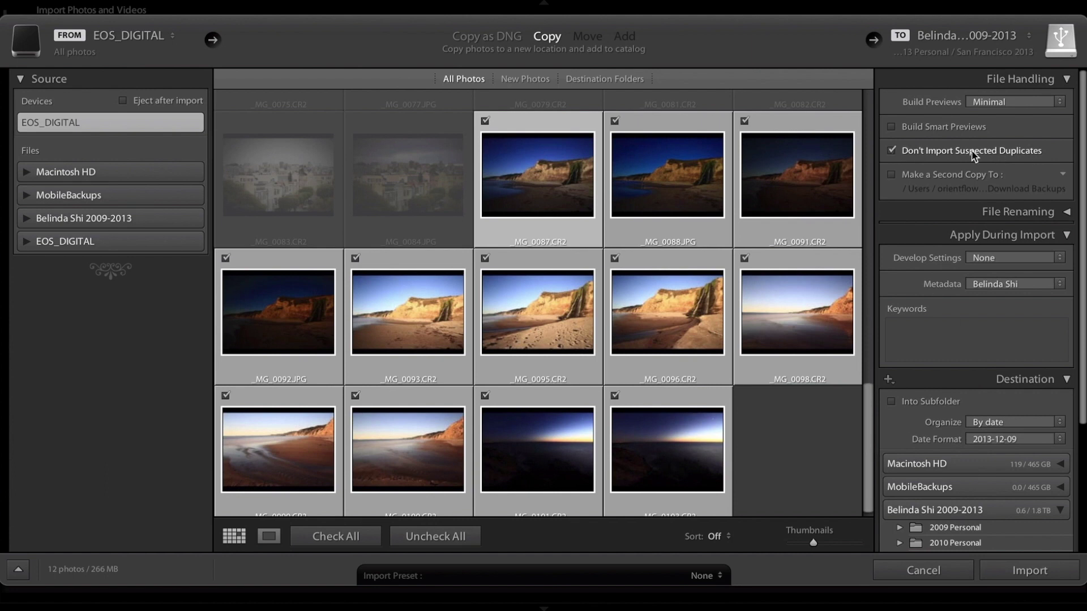
Leave the import's develop settings at None and open the destination's organization choices.
scroll(973, 166, "down", 1)
left_click(1029, 247)
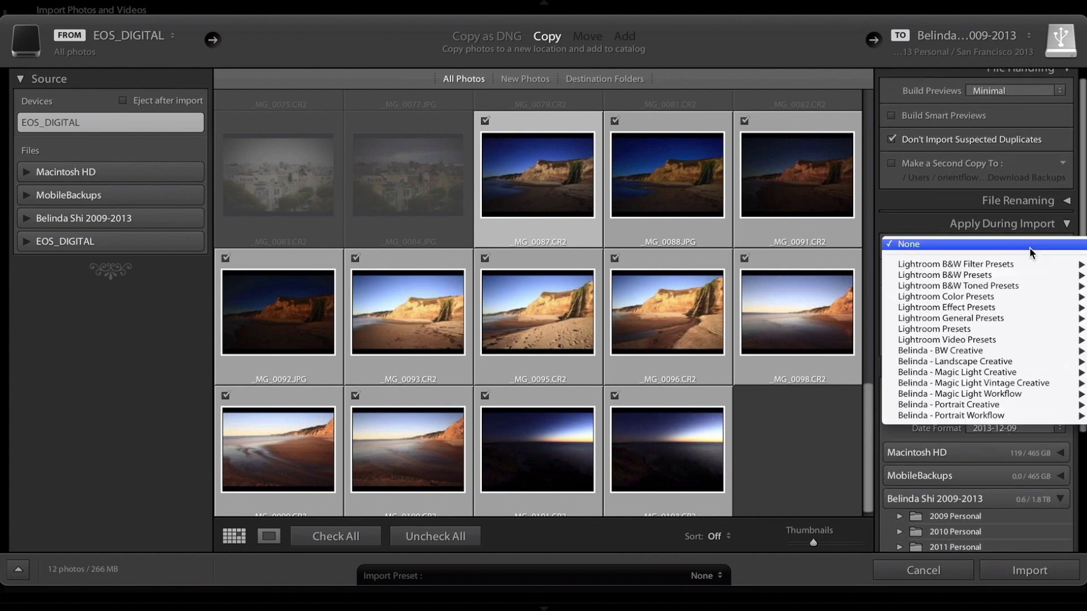
left_click(921, 231)
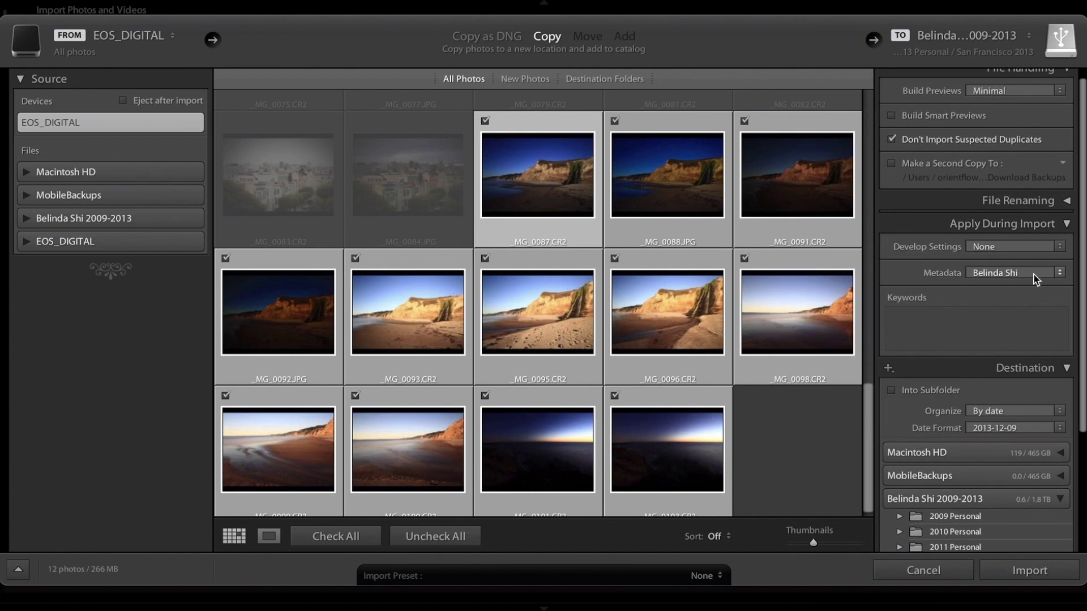
left_click(1046, 412)
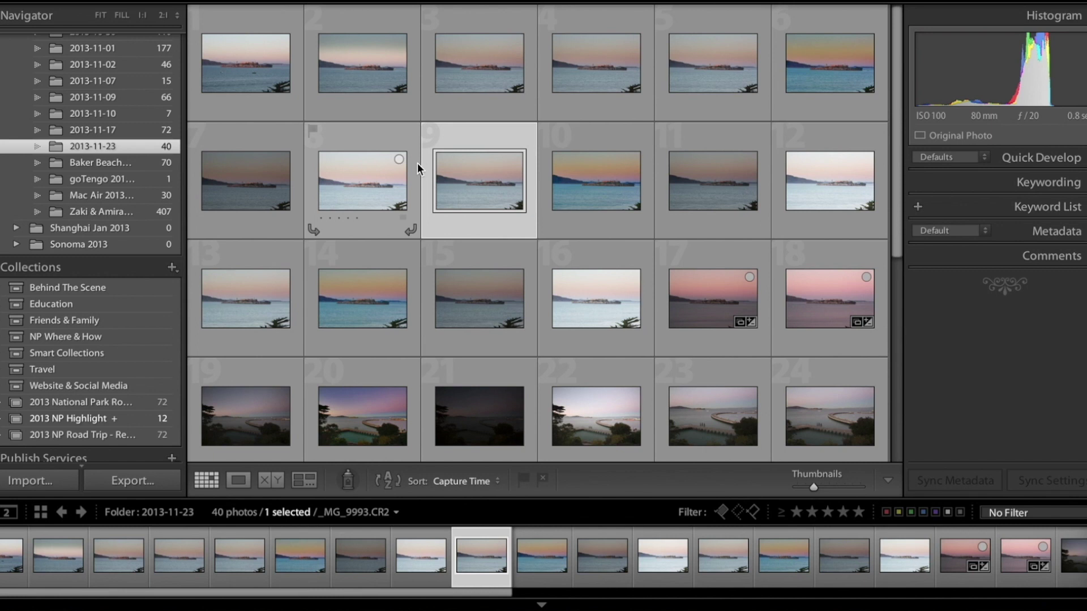
Go through the enlarged Alcatraz photos and flag the two more saturated versions that follow _MG_9992.JPG as picks.
key("e")
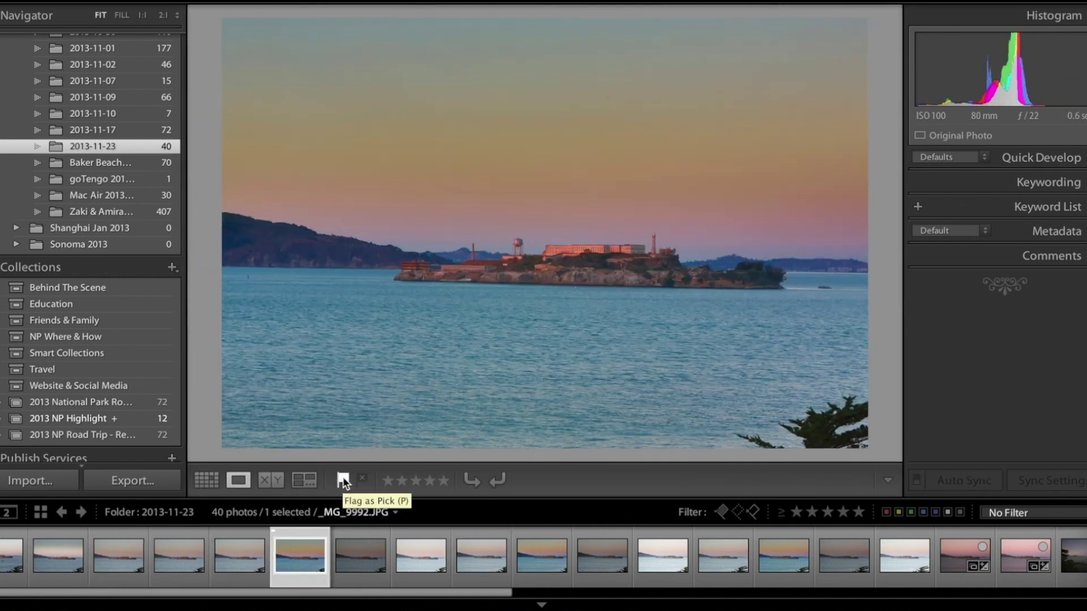
key("Right")
key("Right")
key("Right")
key("Right")
key("p")
key("Right")
key("Right")
key("Right")
key("Right")
key("p")
key("Right")
key("Right")
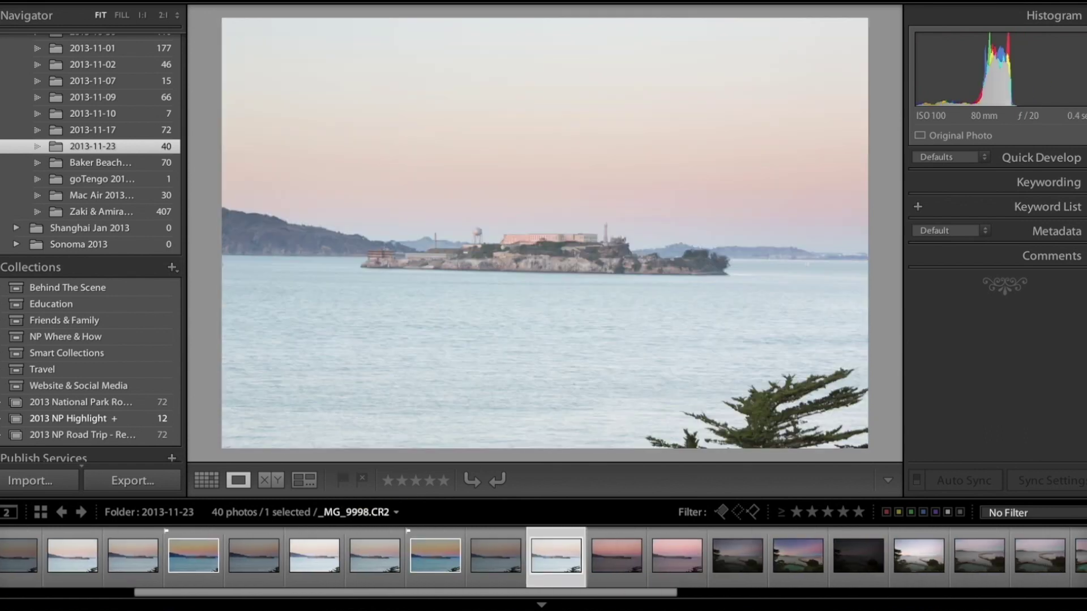
Flag the two pink-dusk island photos and the first colourful pier sunset as picks.
key("Right")
key("p")
key("Right")
key("p")
key("Right")
key("Right")
key("p")
Flag the other purple-sky pier photo and the blue pier photo _MG_0023.CR2 as picks.
key("Right")
key("Right")
key("Right")
key("Right")
key("Right")
key("Right")
key("Right")
key("Right")
key("Right")
key("Right")
key("Right")
key("Right")
key("Right")
key("Right")
key("Right")
key("Right")
key("p")
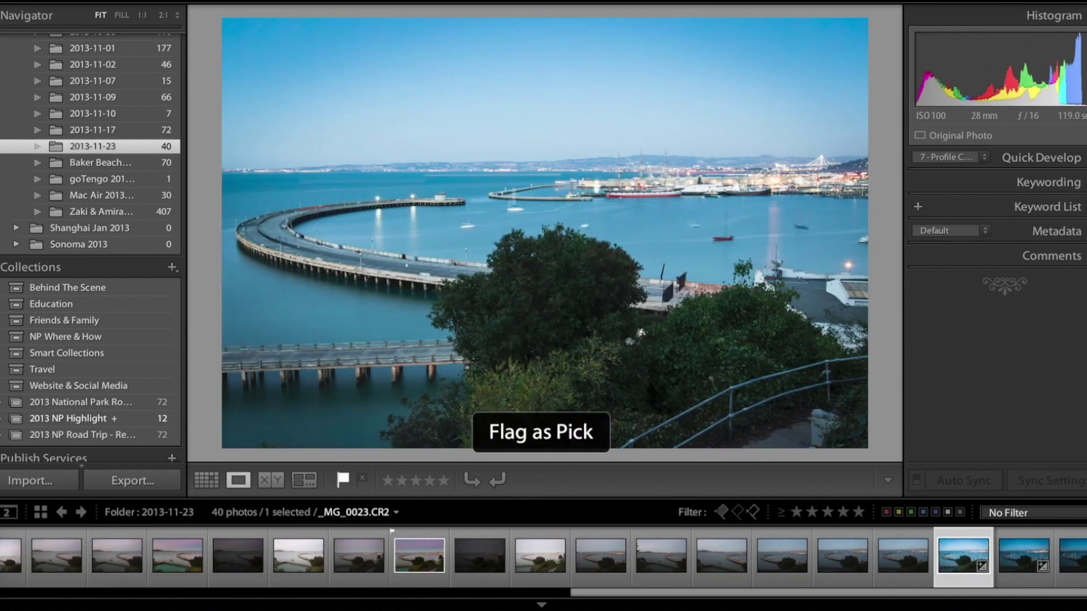
key("Right")
key("Right")
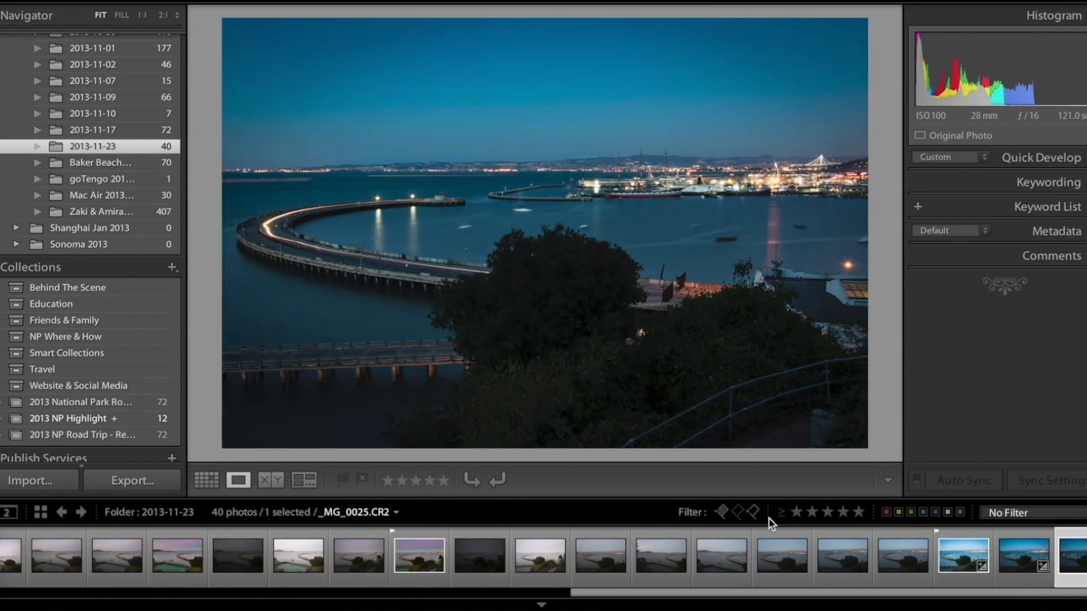
Filter the folder to flagged photos only and show them in the grid.
left_click(720, 512)
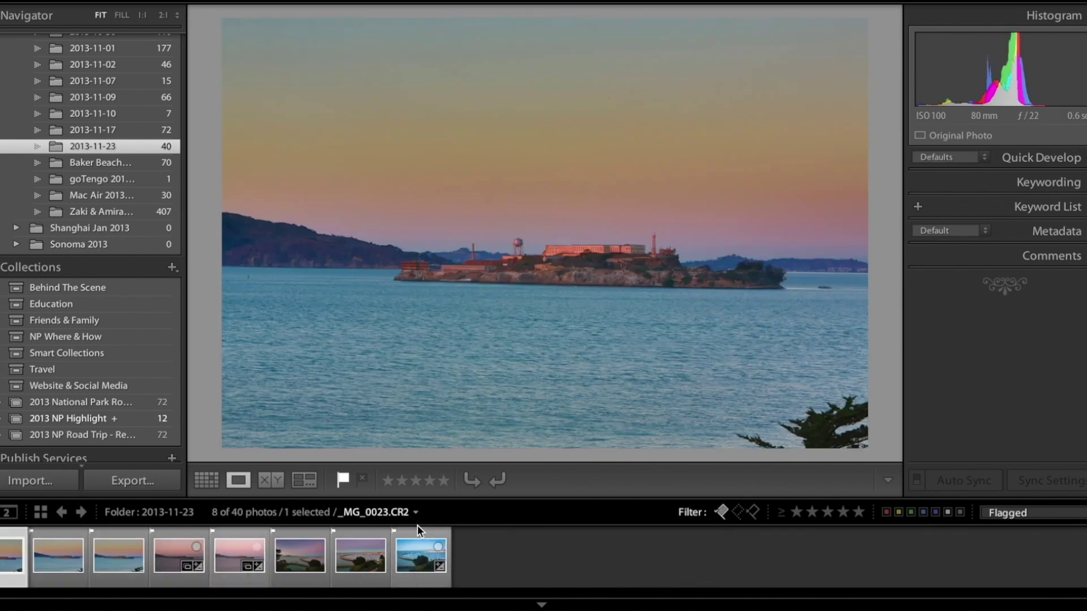
key("g")
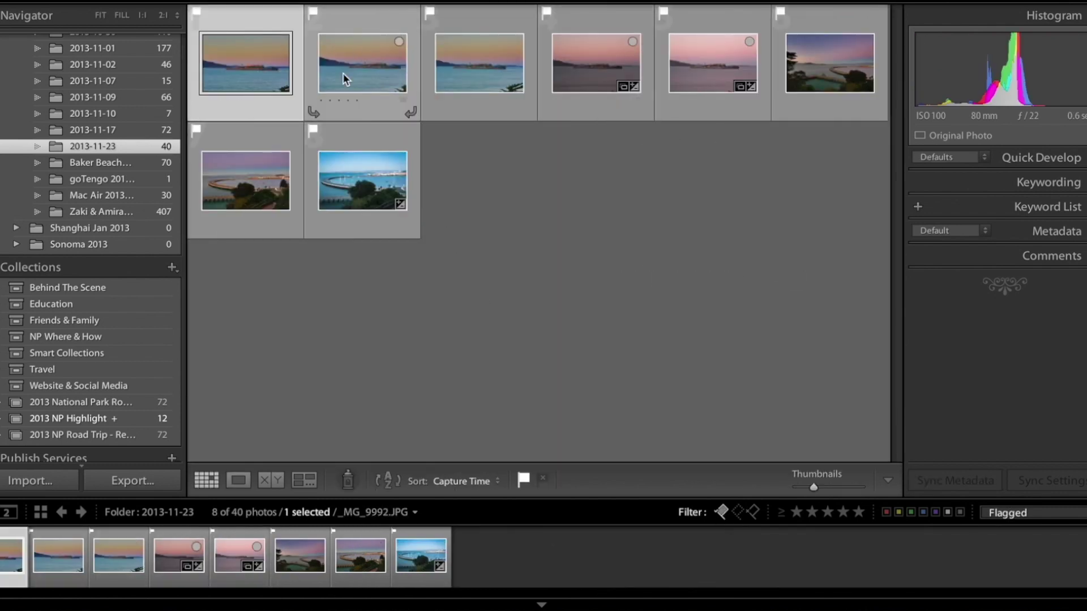
Enlarge _MG_9992.JPG, remove its pick flag, and undo the flag removal.
double_click(242, 69)
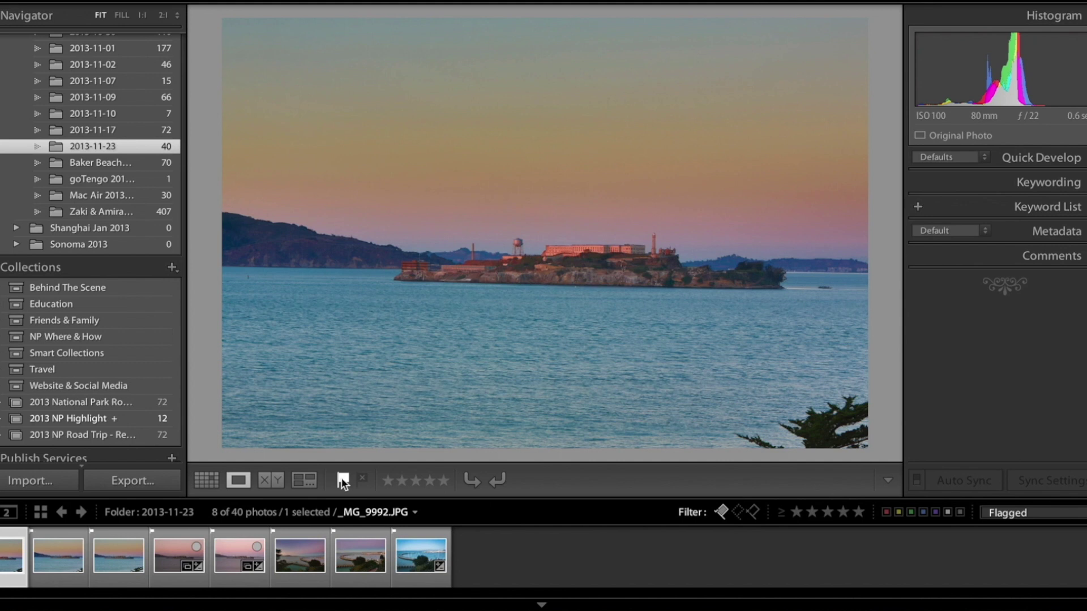
left_click(341, 478)
key("super+z")
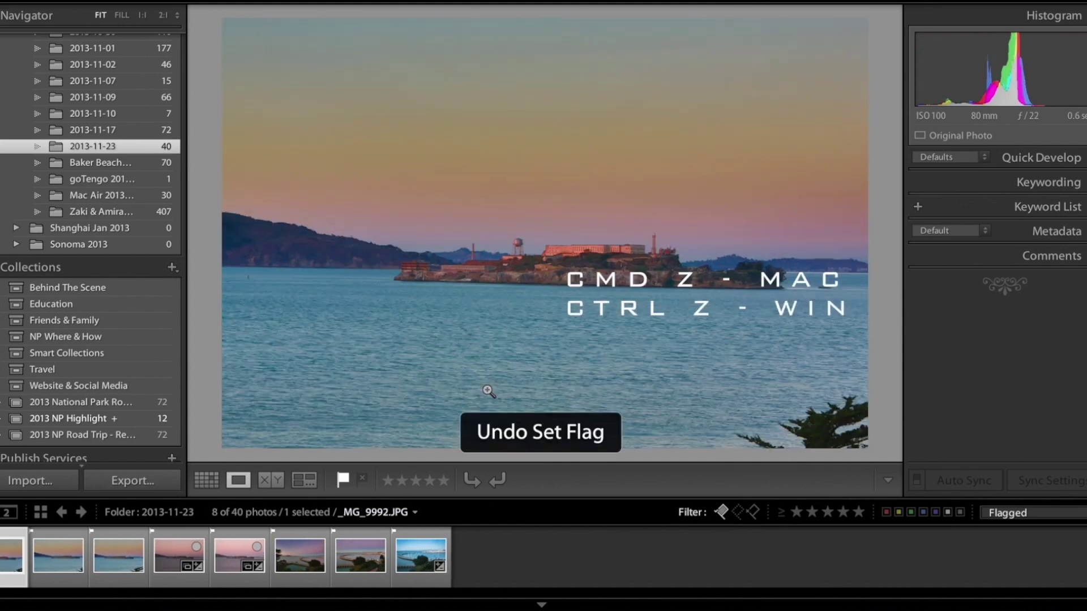
Rate the pink-dusk island photo _MG_0002.CR2 three stars.
key("Right")
key("Right")
key("Right")
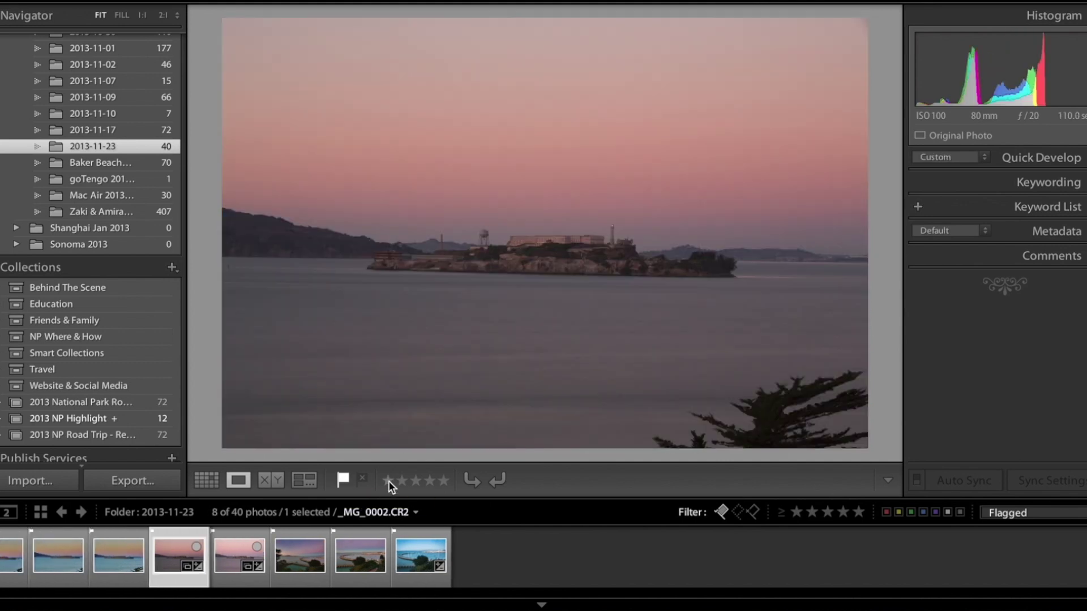
key("2")
key("3")
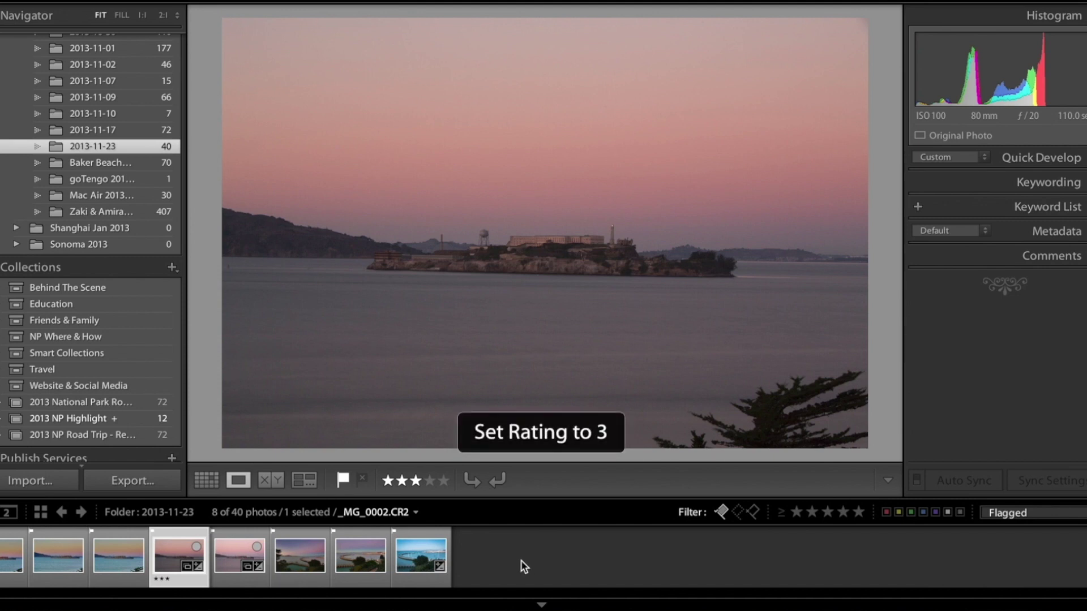
Compare _MG_0002.CR2 with the next flagged photo and change its rating to two stars.
key("Right")
key("Left")
key("2")
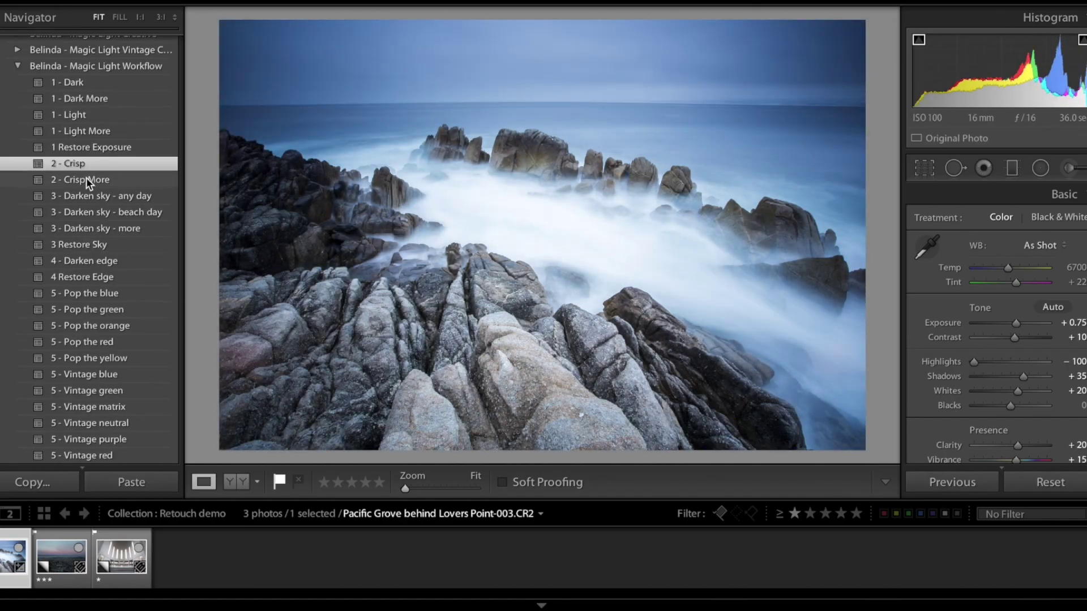
Apply the 5 Restore color preset to the rocky coast photo and set its exposure to 0.00.
scroll(94, 328, "down", 3)
left_click(94, 318)
left_click(101, 427)
scroll(98, 339, "up", 3)
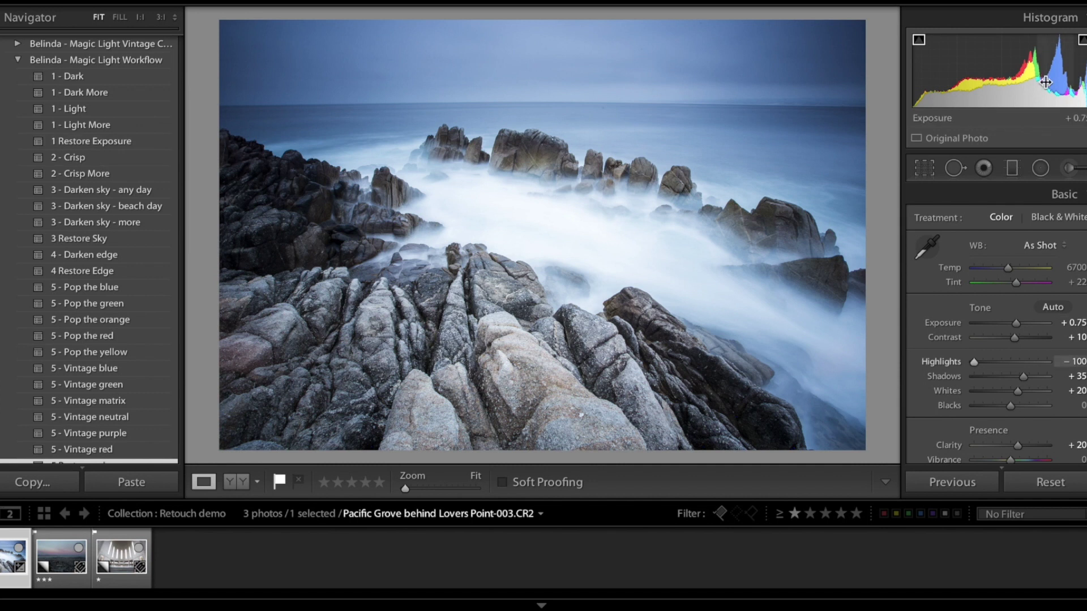
left_click_drag(1016, 323, 1010, 324)
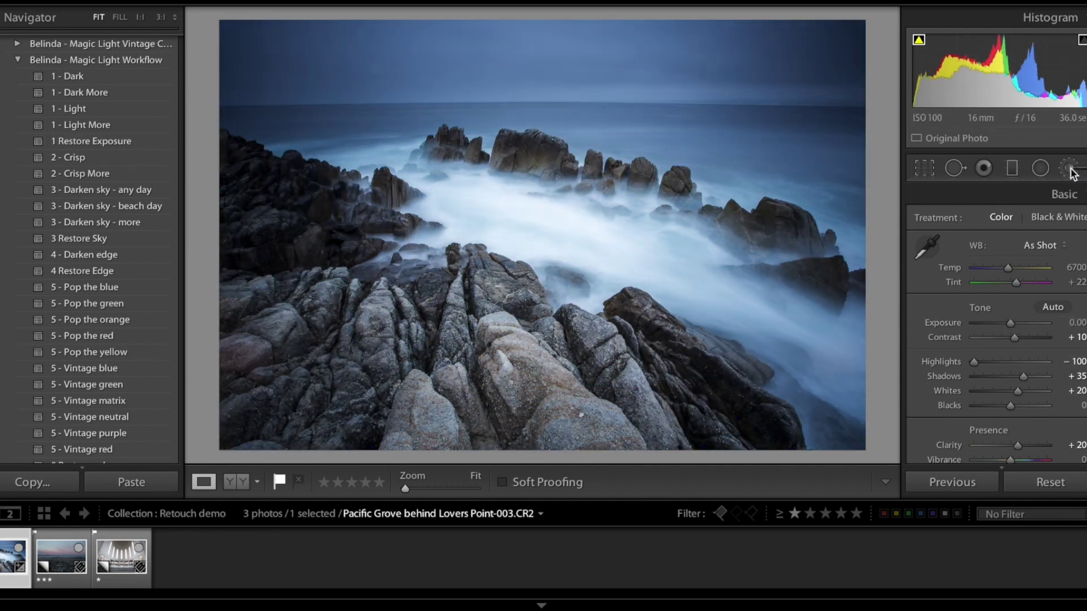
Paint over the dark rocks on the photo's left side with an adjustment brush at exposure 1.39, checking its mask.
key("k")
scroll(963, 339, "down", 3)
scroll(963, 339, "up", 3)
left_click_drag(1010, 270, 1022, 270)
left_click(332, 214)
scroll(266, 187, "up", 3)
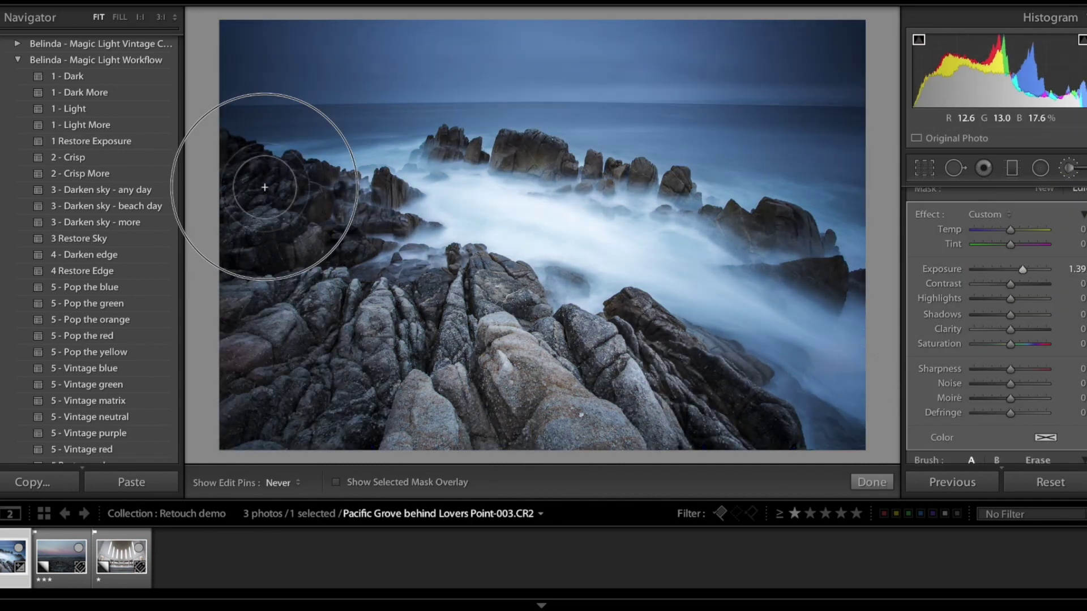
key("h")
left_click_drag(266, 187, 248, 185)
key("h")
key("o")
key("k")
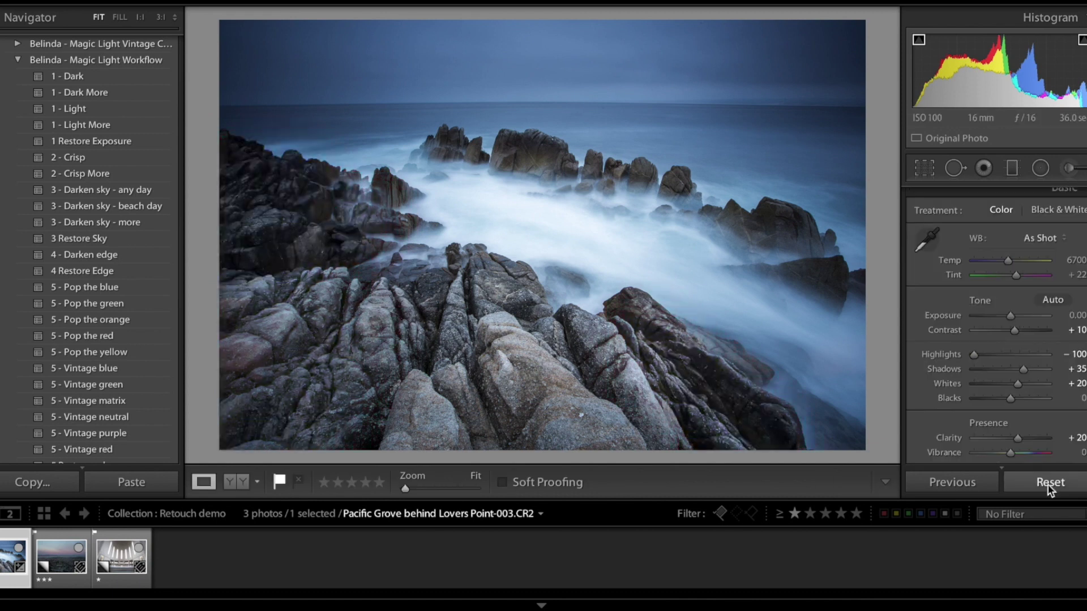
Reset the coast photo's edits and readjust its tone by hand, raising the shadows and lowering the highlights.
left_click(1047, 484)
left_click_drag(1010, 330, 1016, 383)
left_click_drag(1010, 369, 1021, 369)
left_click_drag(1010, 399, 969, 363)
Change the preset of the point curve in the coast photo's tone curve.
scroll(1010, 399, "down", 3)
scroll(1024, 369, "down", 1)
double_click(953, 362)
scroll(952, 362, "down", 1)
left_click(952, 373)
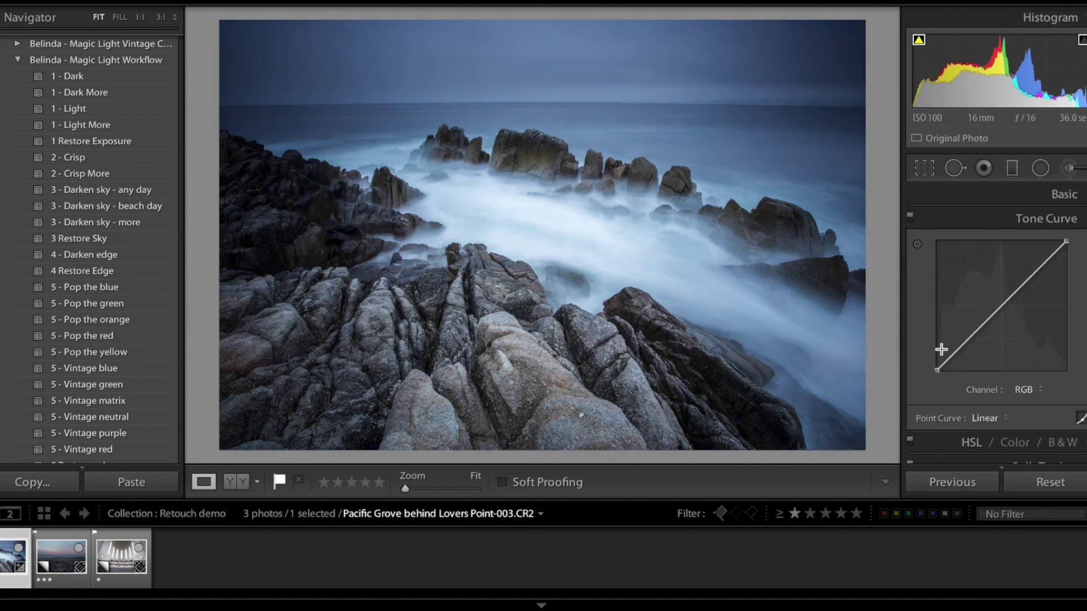
left_click(1048, 419)
left_click(1048, 430)
Enable profile corrections in the coast photo's lens corrections.
scroll(969, 305, "down", 3)
left_click(969, 311)
scroll(968, 303, "down", 3)
left_click(973, 391)
left_click(922, 291)
Apply the 7 - Profile Correction preset to the coast photo.
scroll(75, 283, "down", 5)
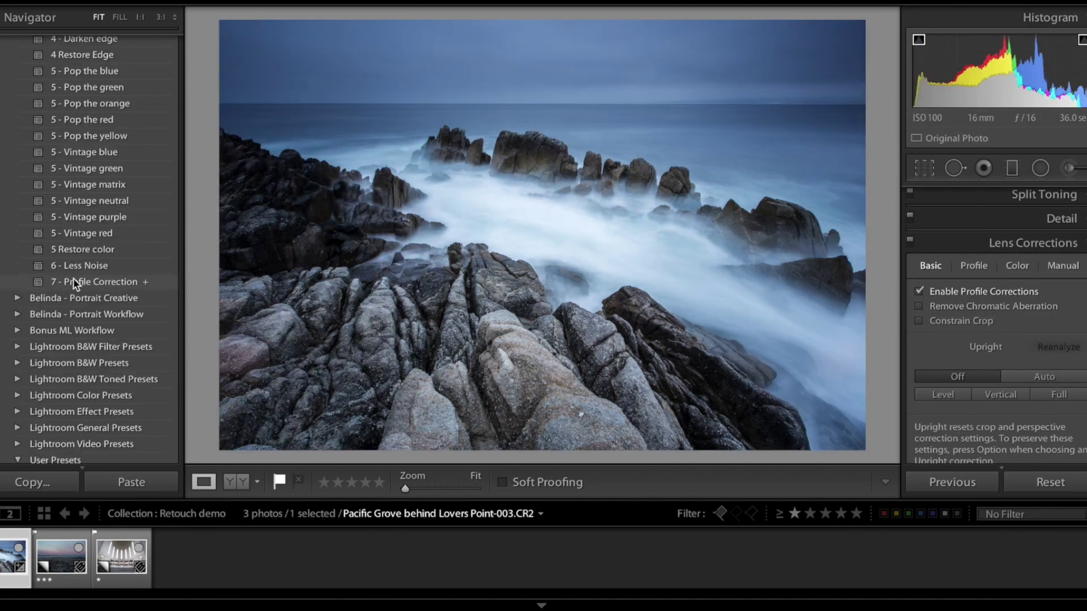
left_click(76, 282)
scroll(1038, 398, "down", 1)
scroll(1048, 407, "up", 3)
Finish an adjustment brush pass at exposure 0.80 on the coast photo and switch to the Twin Peaks sunset photo.
key("k")
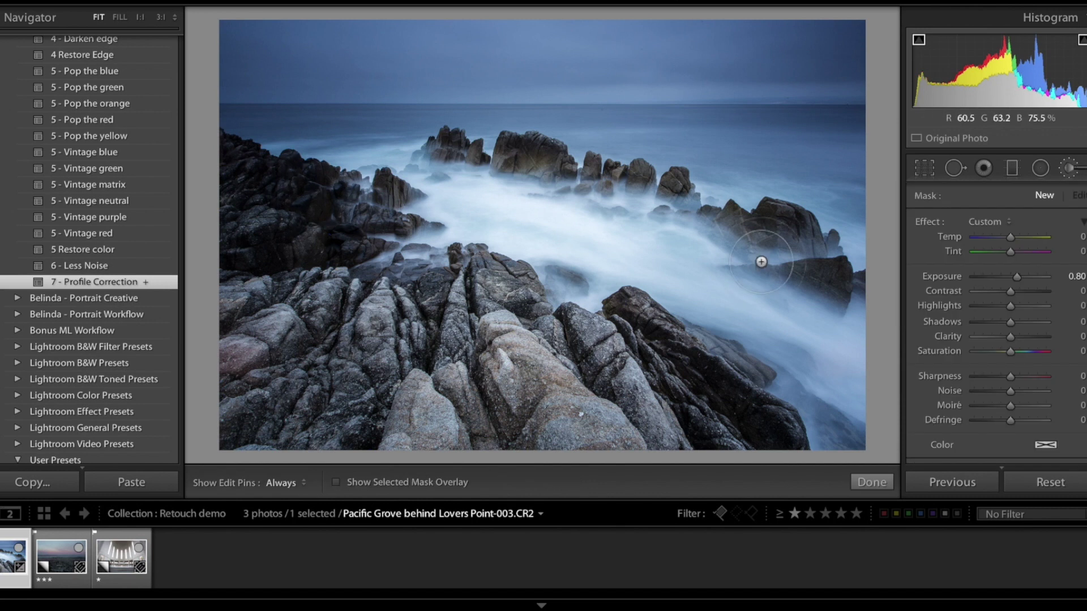
left_click(871, 482)
scroll(115, 175, "up", 5)
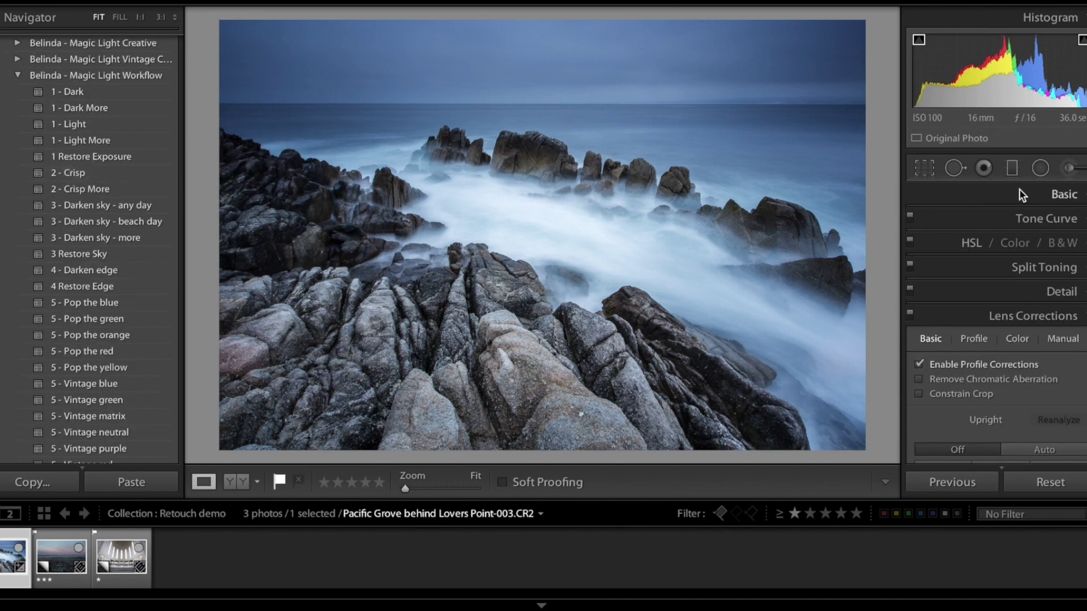
key("Right")
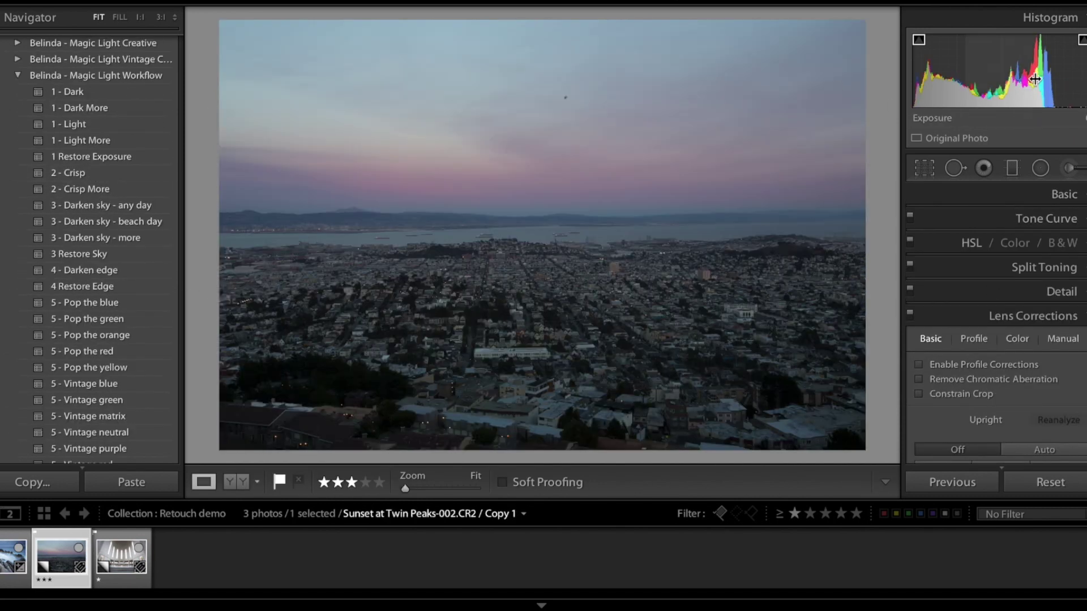
Brighten the Twin Peaks photo with the 1 - Light and 1 - Light More presets and apply 3 - Darken sky - more.
left_click(97, 124)
left_click(97, 140)
left_click(97, 238)
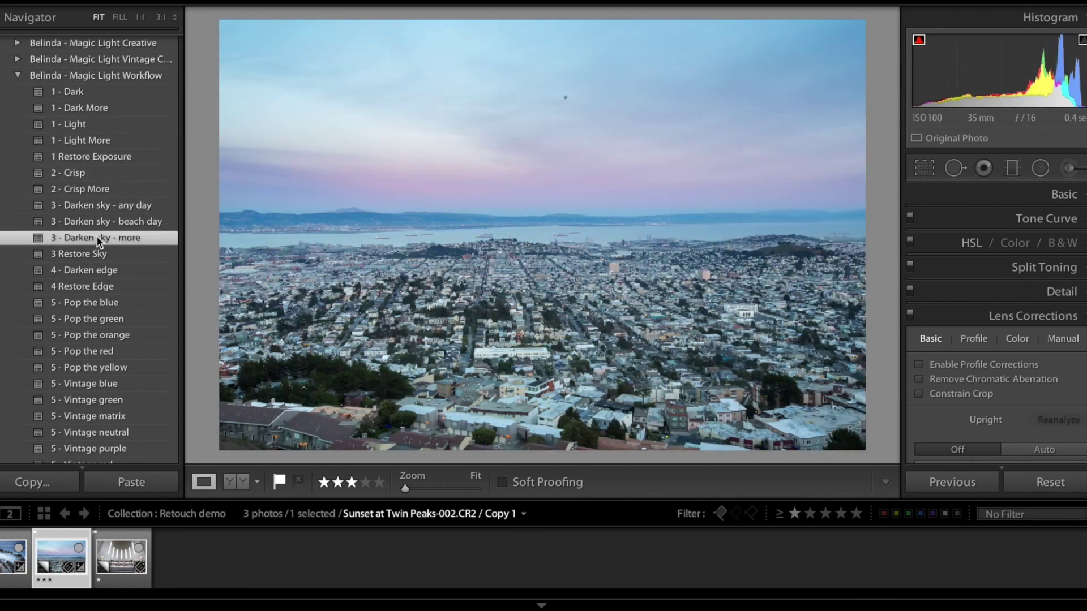
Apply the 2 - Crisp and 5 - Pop the orange presets to the Twin Peaks photo.
left_click(98, 173)
scroll(101, 240, "down", 2)
left_click(101, 244)
scroll(101, 245, "down", 2)
left_click(97, 248)
Heal the dust spots in the sky with Spot Removal at size 76, using Visualize Spots to find them.
key("q")
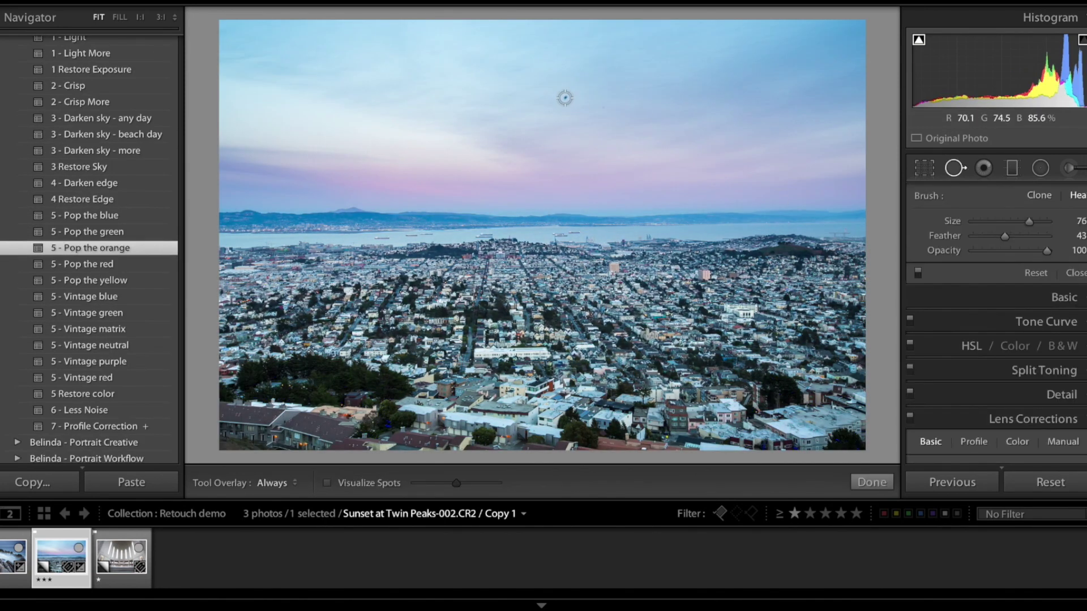
key("q")
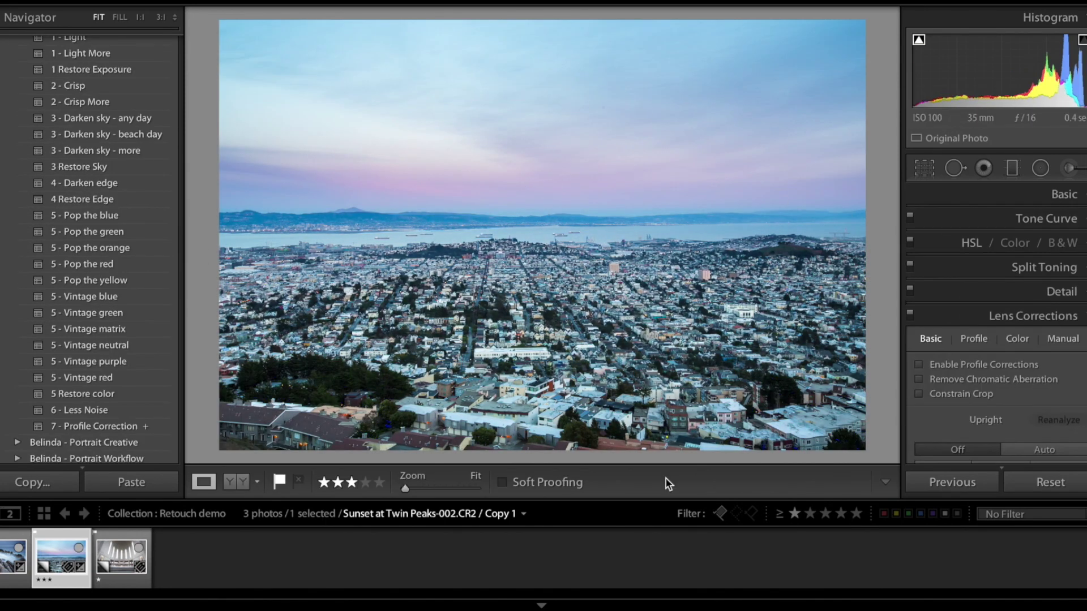
left_click(953, 169)
left_click(327, 483)
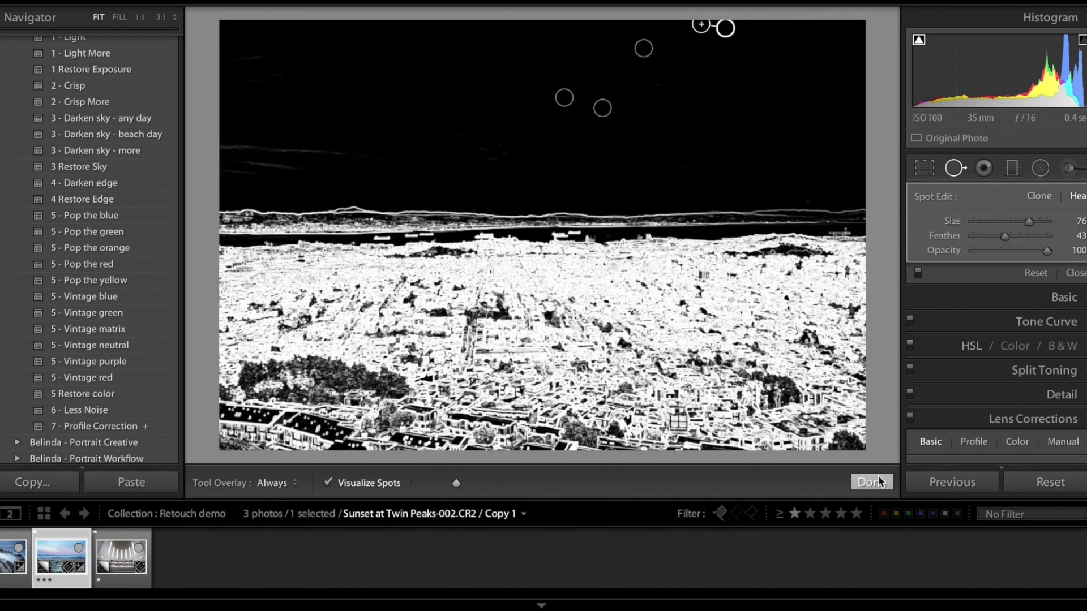
key("q")
Reset the Twin Peaks photo and set Exposure +1.30, Highlights -100, Shadows +27, Whites +40, Blacks -34 and Clarity +23.
left_click(1041, 484)
left_click(1063, 194)
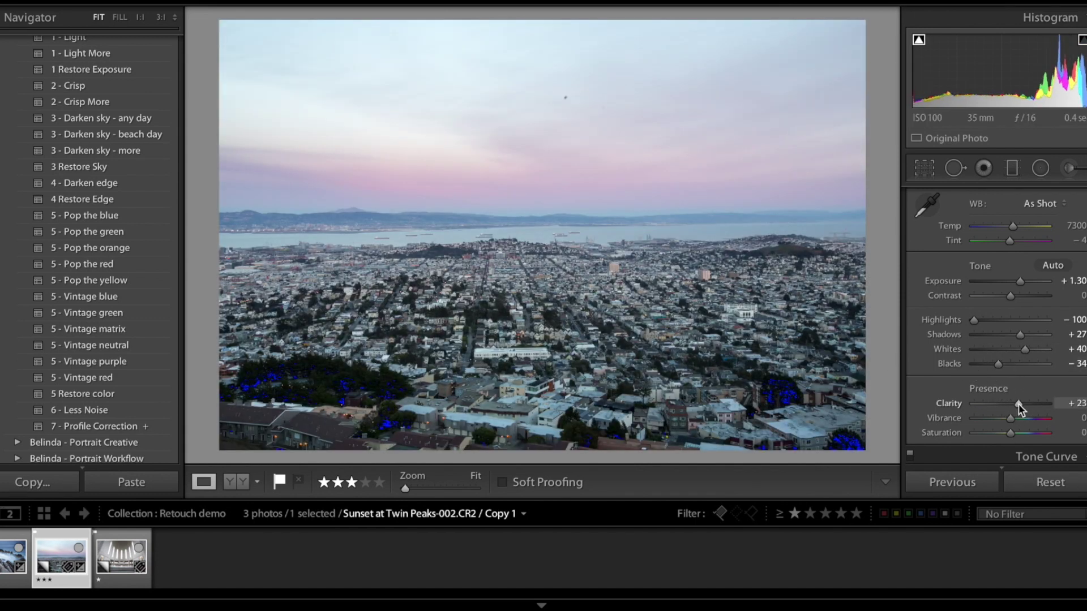
Set the Twin Peaks photo's point curve to Medium Contrast.
scroll(1013, 374, "down", 3)
left_click(1028, 381)
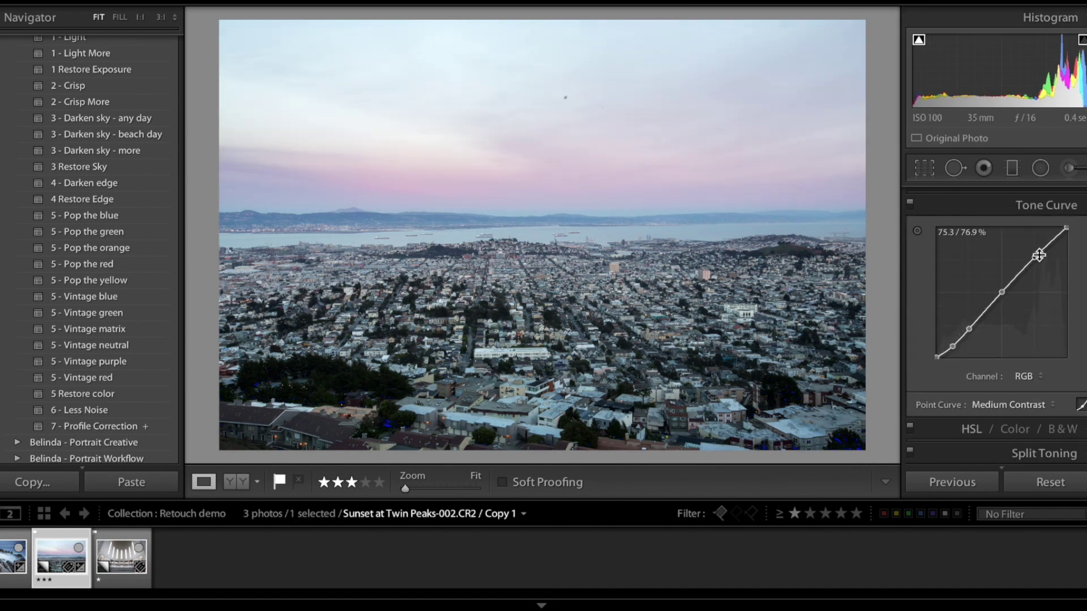
Darken the sky of the Twin Peaks photo with a Graduated Filter down to the horizon at Exposure about -1.22.
left_click(1011, 167)
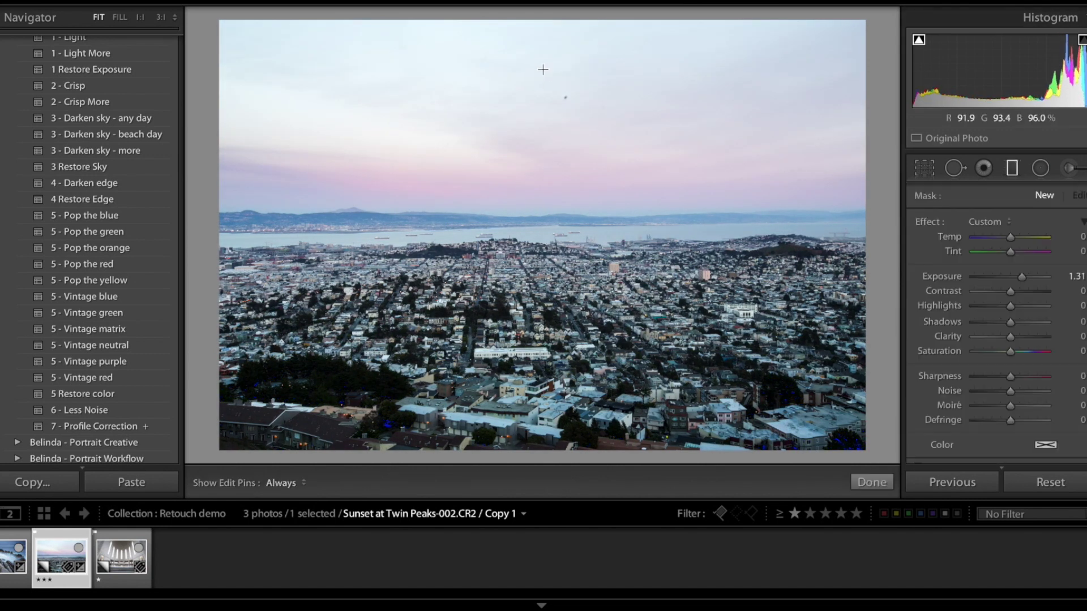
left_click_drag(539, 69, 561, 181)
left_click_drag(1002, 276, 998, 276)
mouse_move(562, 69)
left_mouse_down()
mouse_move(562, 36)
mouse_move(563, 67)
left_mouse_up()
mouse_move(361, 152)
left_mouse_down()
mouse_move(361, 173)
mouse_move(361, 152)
left_mouse_up()
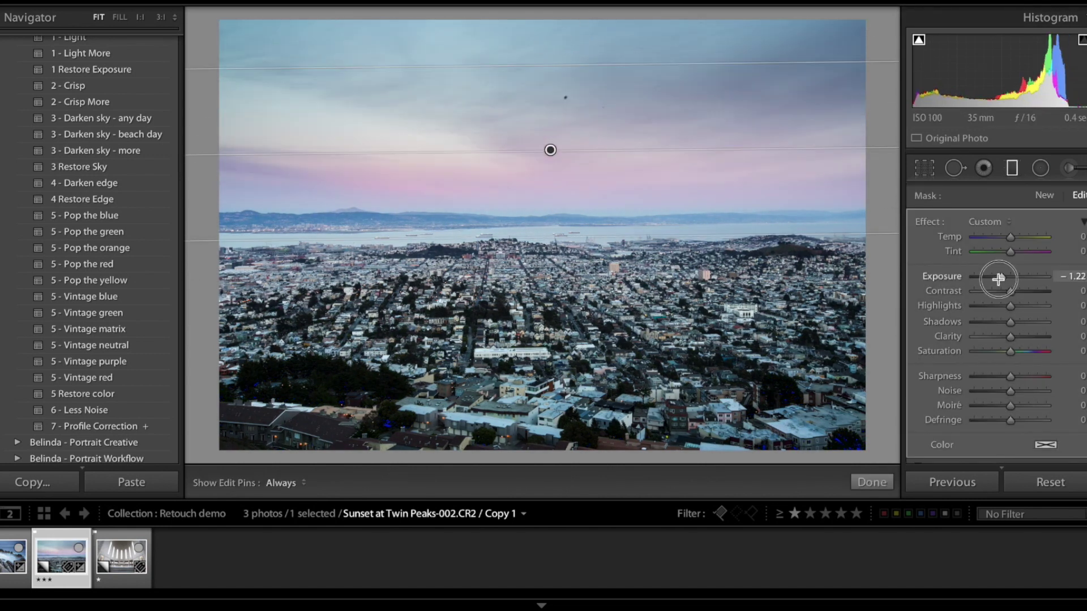
left_click_drag(998, 277, 996, 278)
left_click(871, 482)
Heal the dust spot in the upper middle of the Twin Peaks sky with Spot Removal, using Visualize Spots.
key("q")
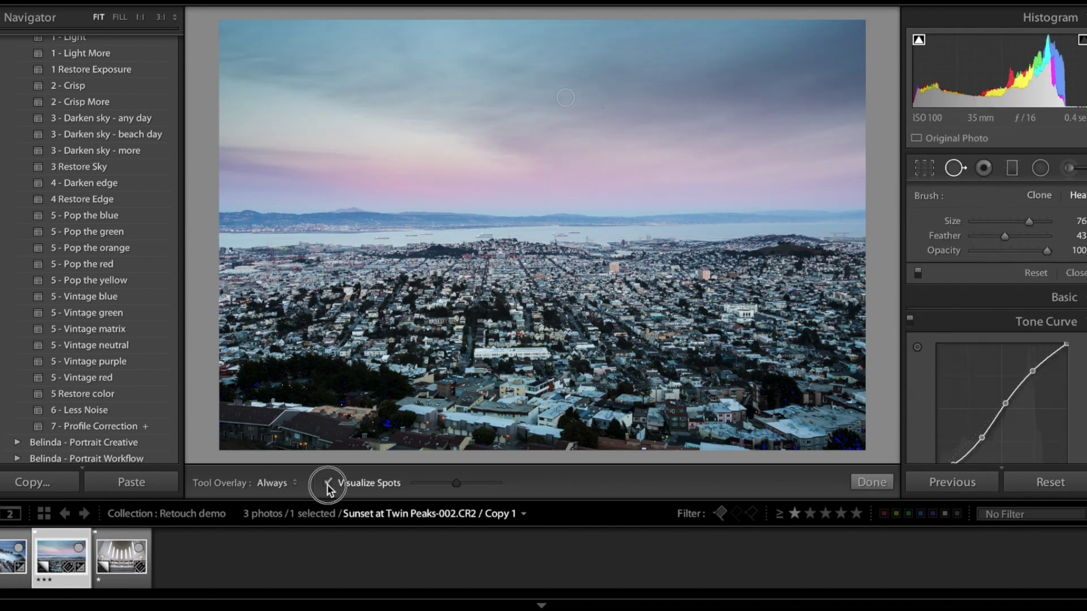
left_click(328, 482)
key("q")
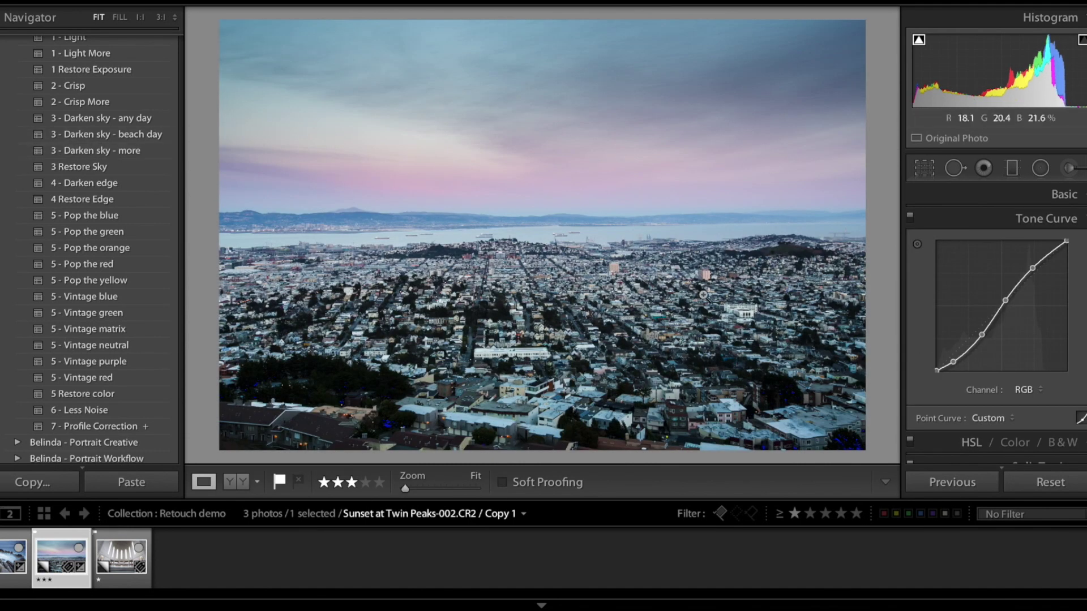
Apply 1 - Light and 2 - Crisp More to the Hallgrímskirkja interior photo, and try a darkened sky before applying 3 Restore Sky.
key("Right")
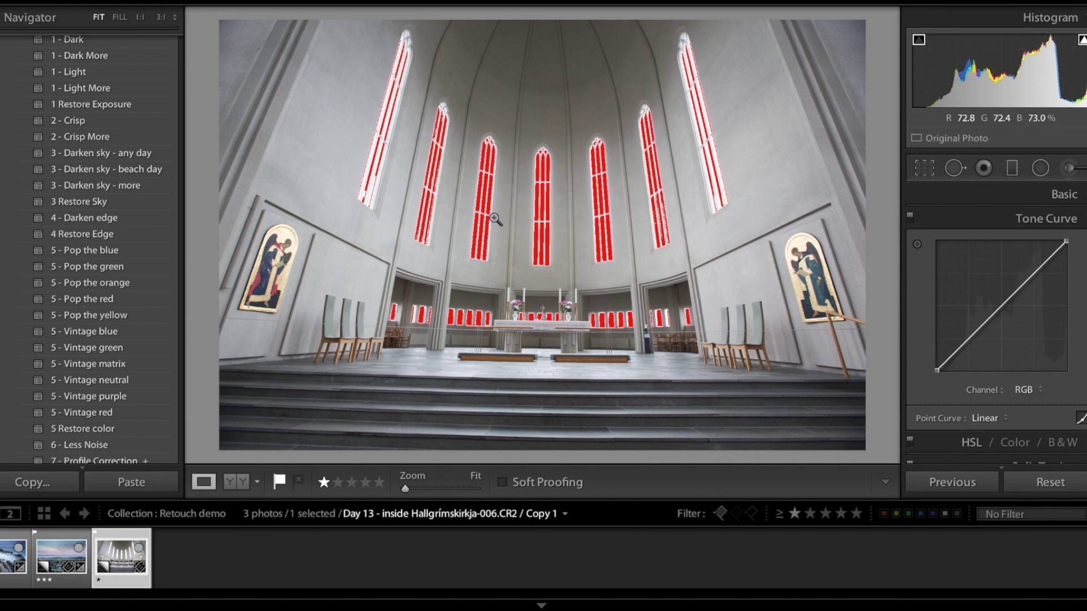
scroll(123, 213, "up", 2)
left_click(83, 114)
left_click(72, 179)
left_click(75, 195)
left_click(79, 243)
Apply the 5 - Vintage green and 7 - Profile Correction presets to the church photo and turn off the clipping overlay.
scroll(83, 283, "down", 2)
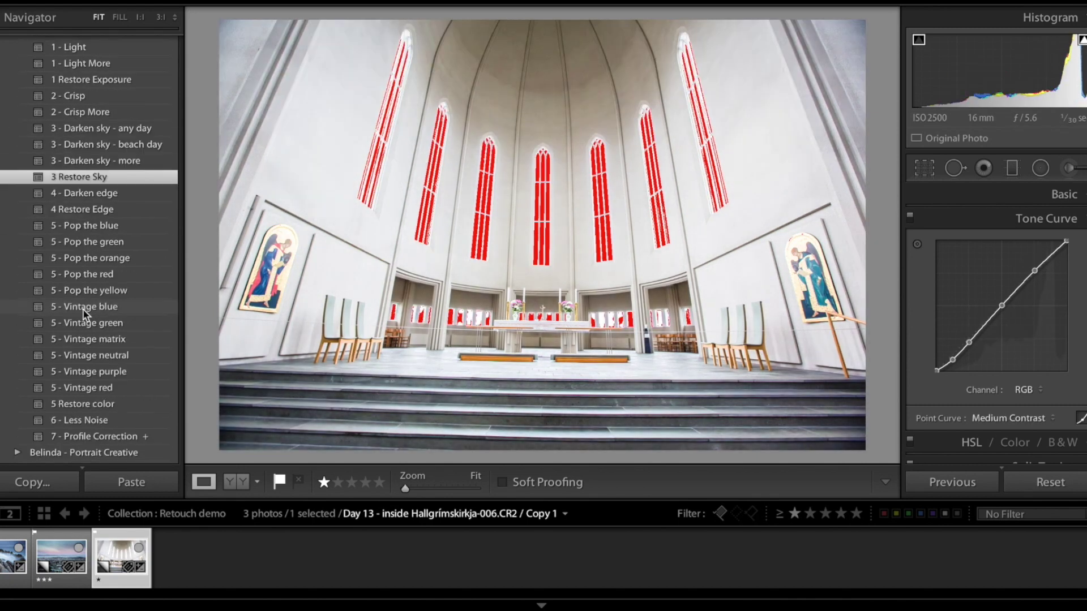
left_click(85, 324)
key("j")
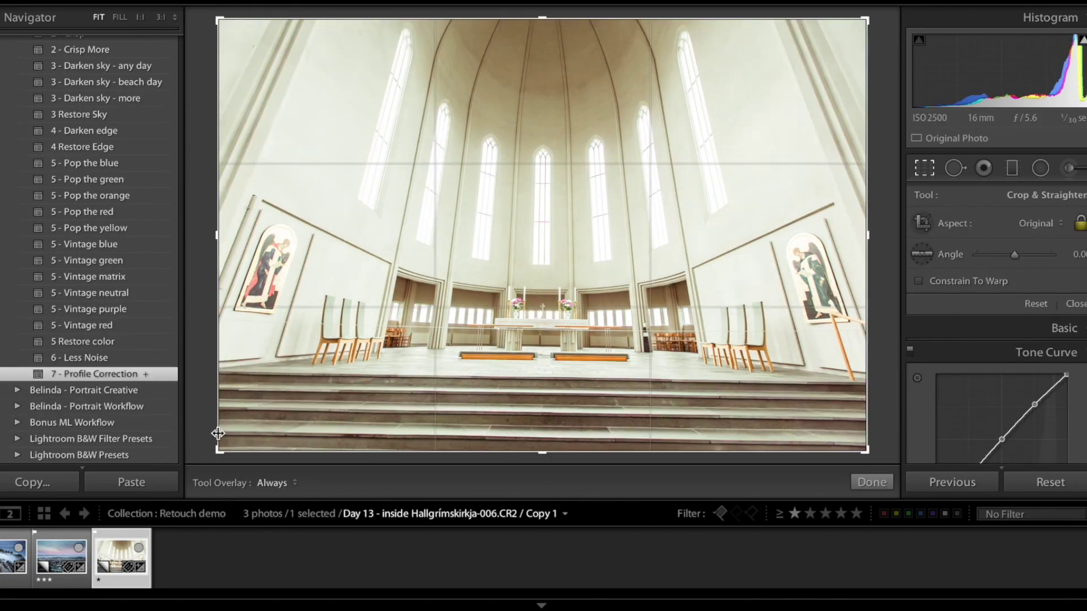
Straighten the church photo along the edge of the front steps, and reset its develop settings.
left_click(922, 254)
left_click_drag(279, 406, 864, 417)
key("Return")
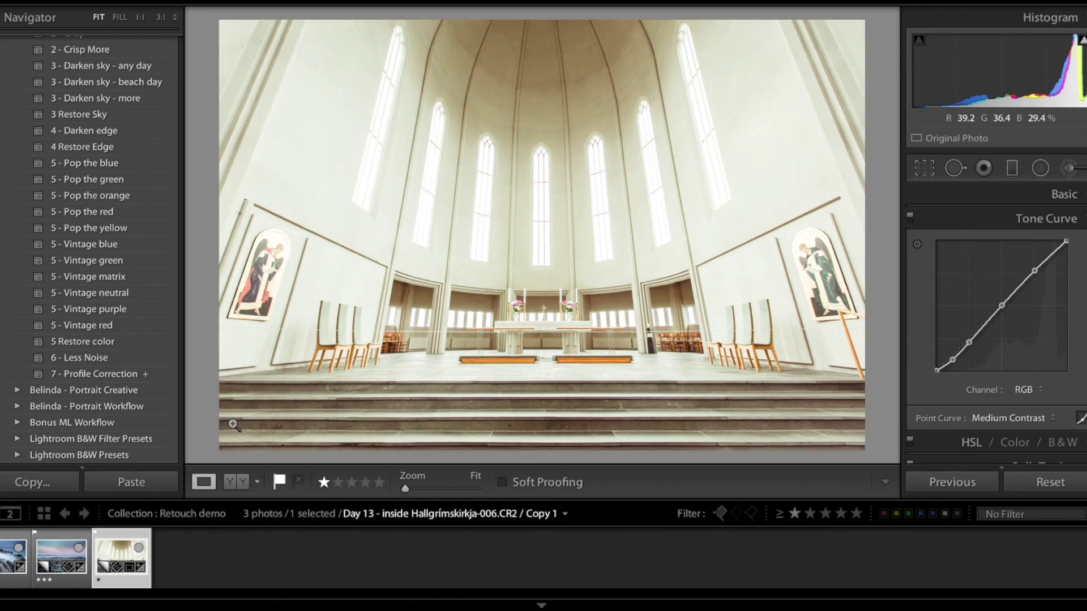
left_click(1044, 485)
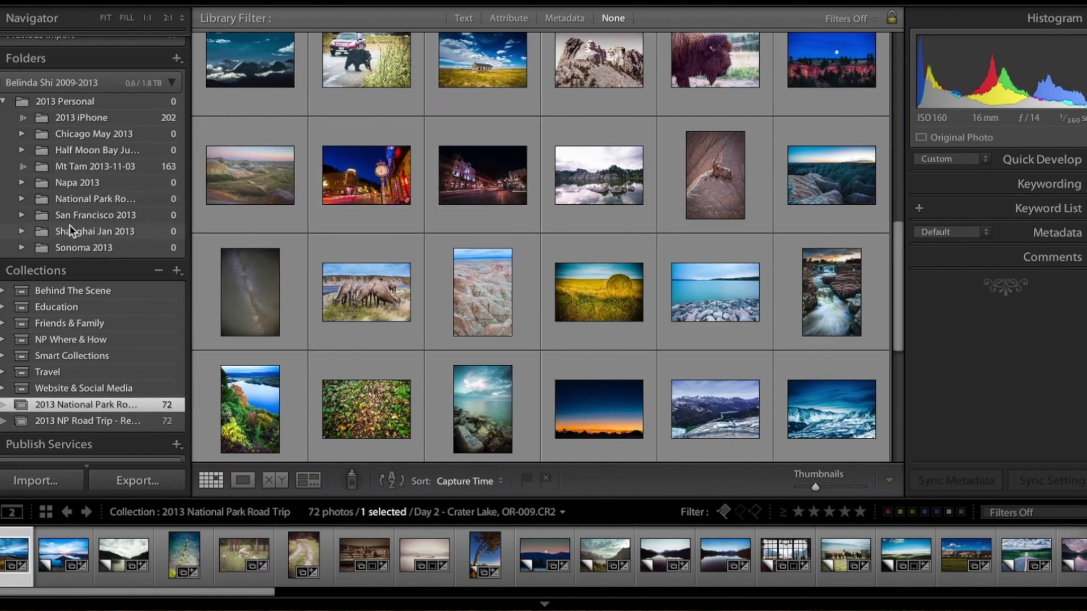
Create an empty collection named 2013 NP Highlight and set it as the target collection.
scroll(73, 145, "up", 1)
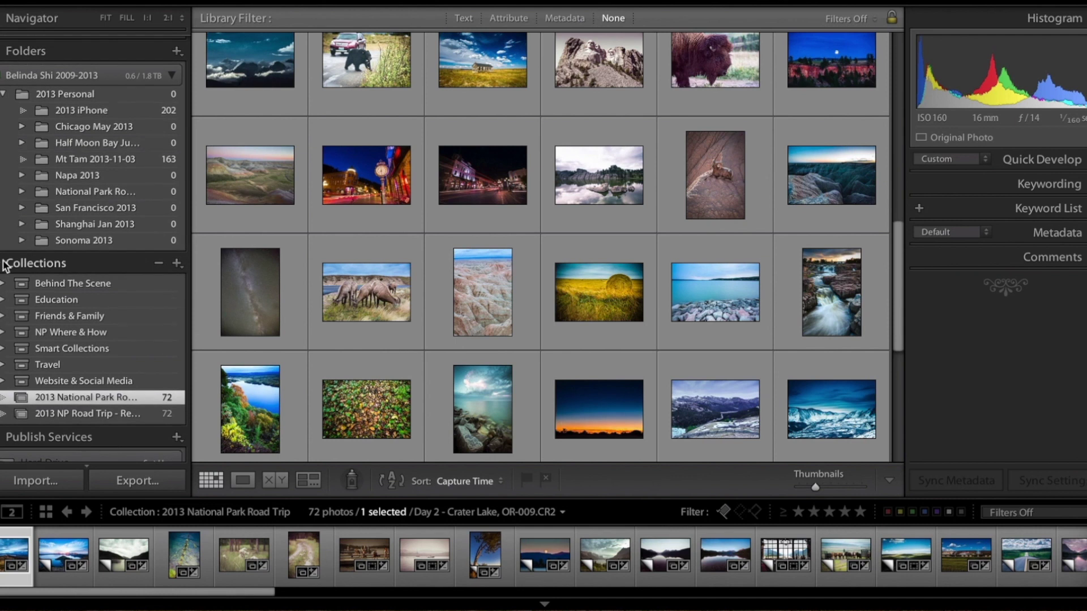
left_click(177, 264)
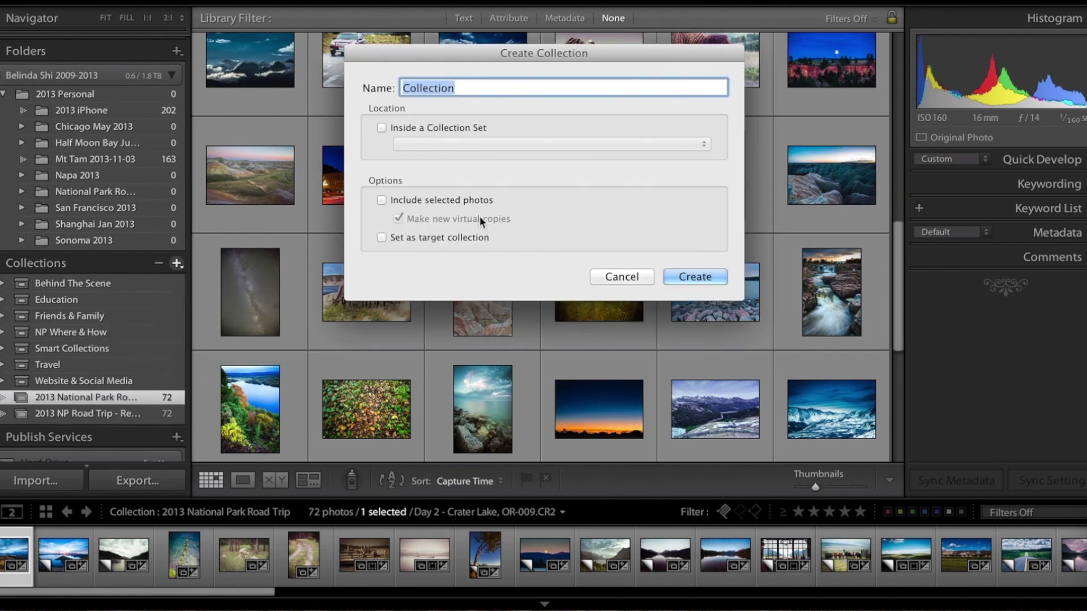
left_click(705, 276)
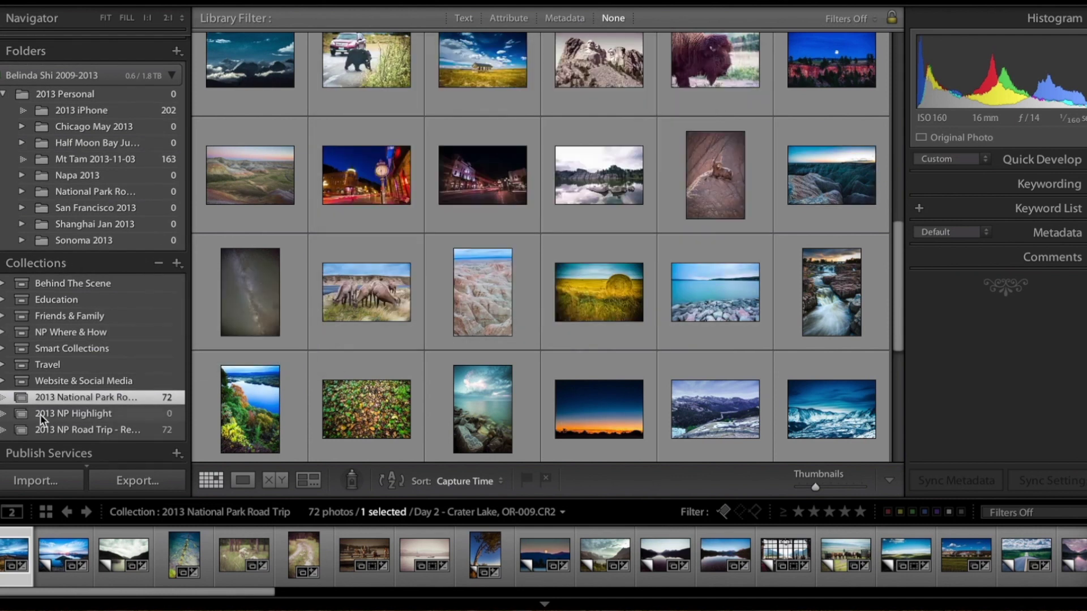
left_click(65, 414)
right_click(102, 416)
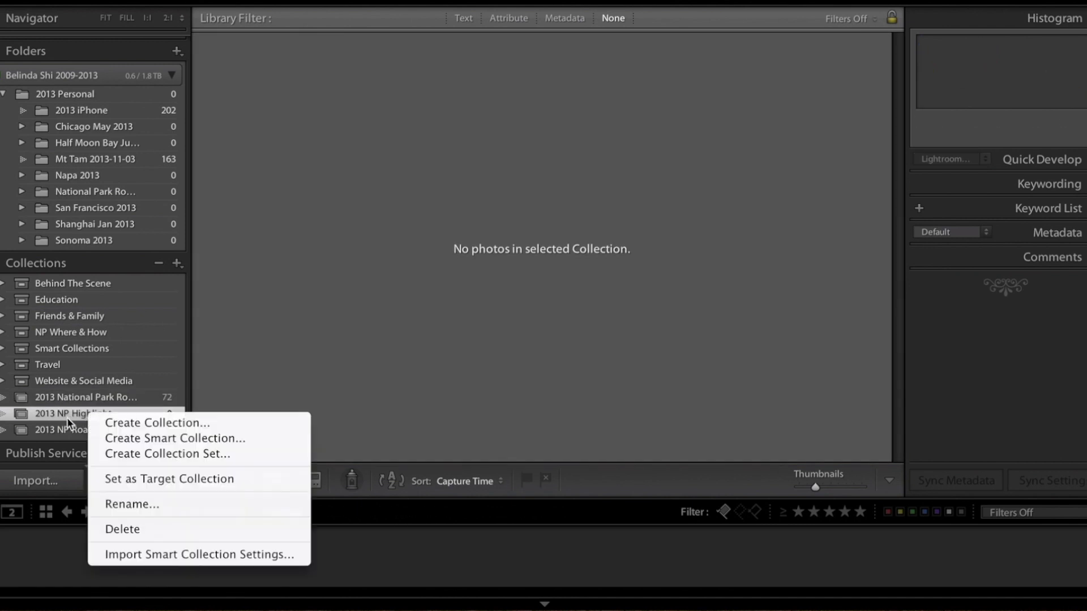
left_click(153, 478)
Add the Morning Glory Pool photo from 2013 National Park Road Trip to the target collection and open 2013 NP Highlight.
left_click(91, 398)
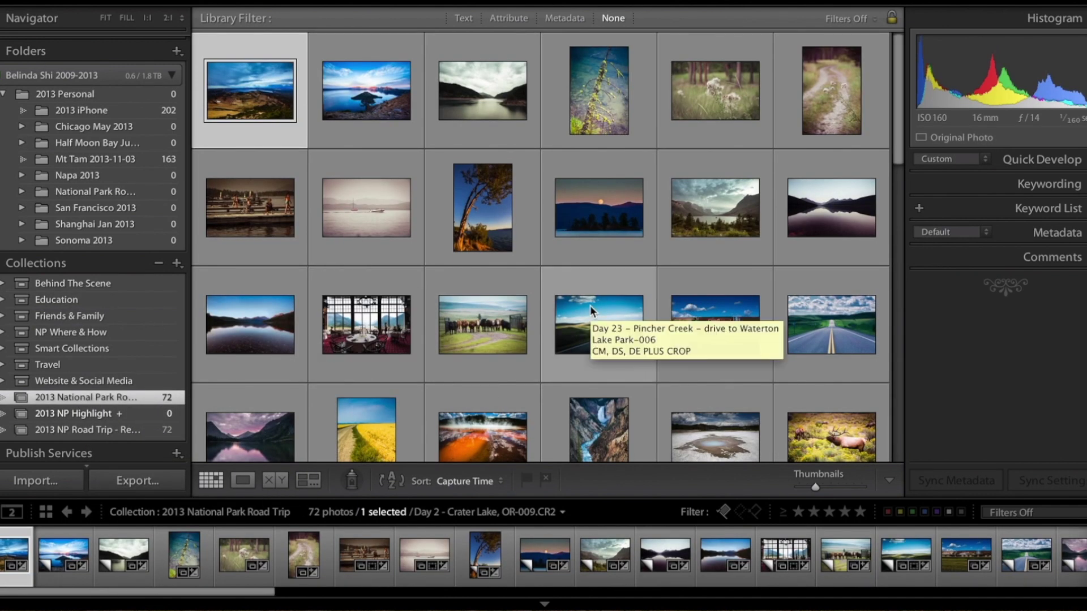
scroll(537, 342, "down", 5)
left_click(587, 151)
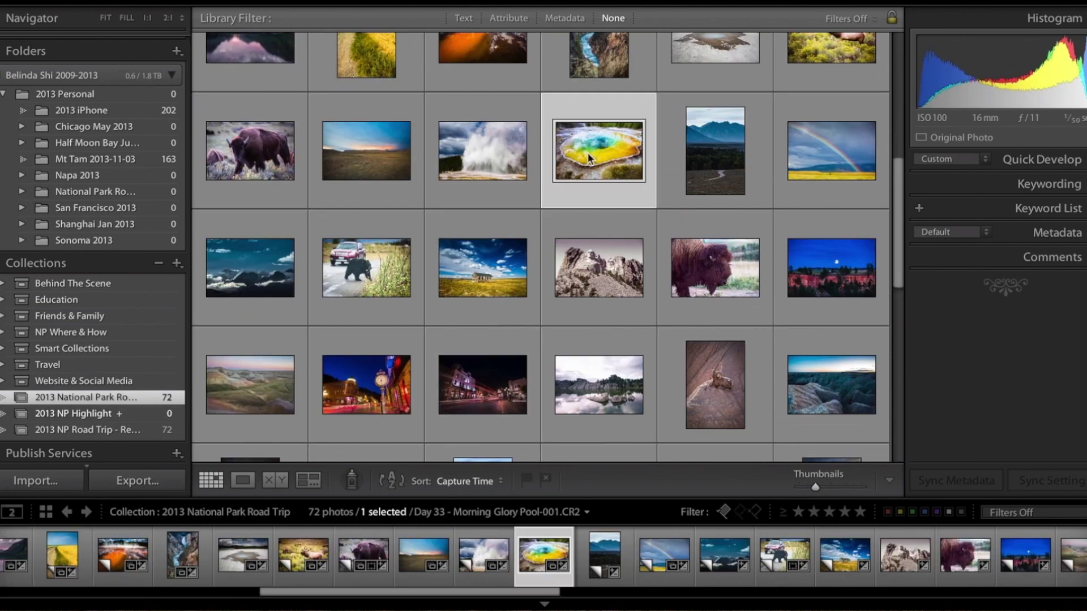
key("b")
left_click(165, 418)
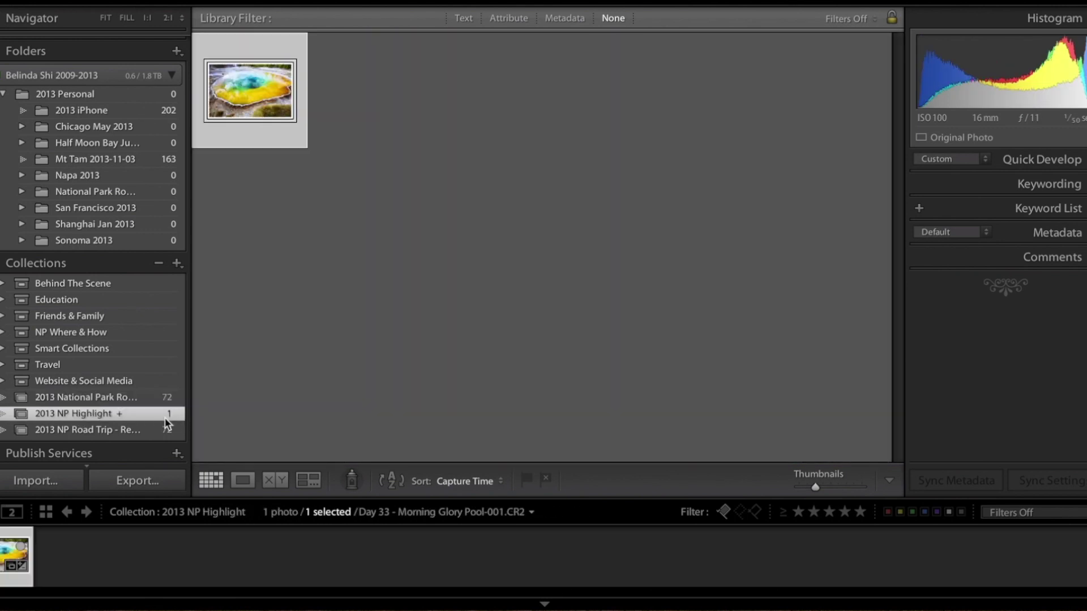
Show the National Park Road Trip collection as a full-screen grid and add the elk and rainbow photos to the target collection.
left_click(100, 398)
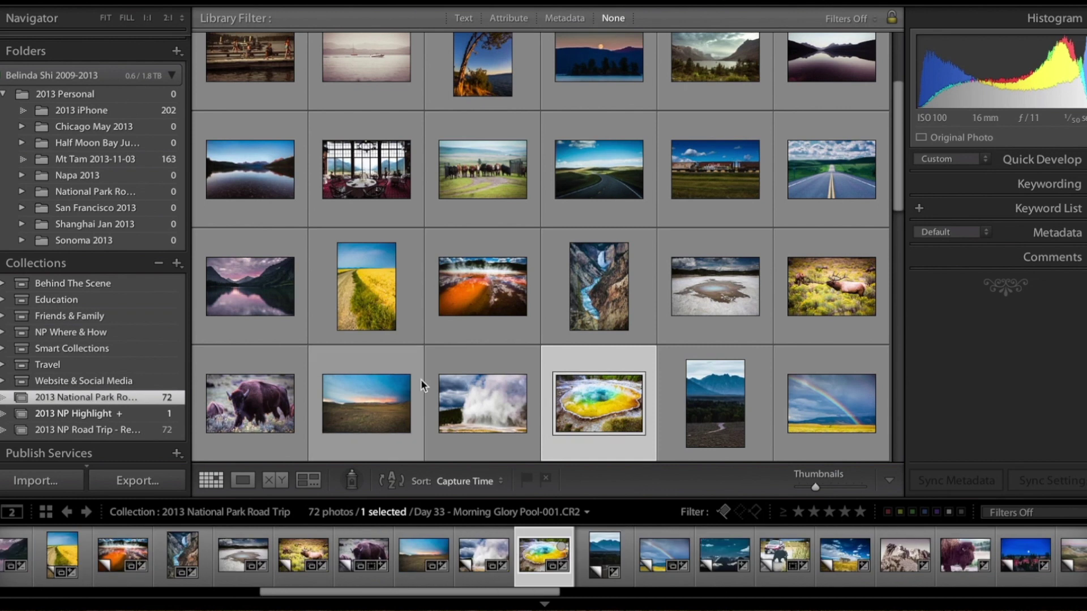
key("Tab")
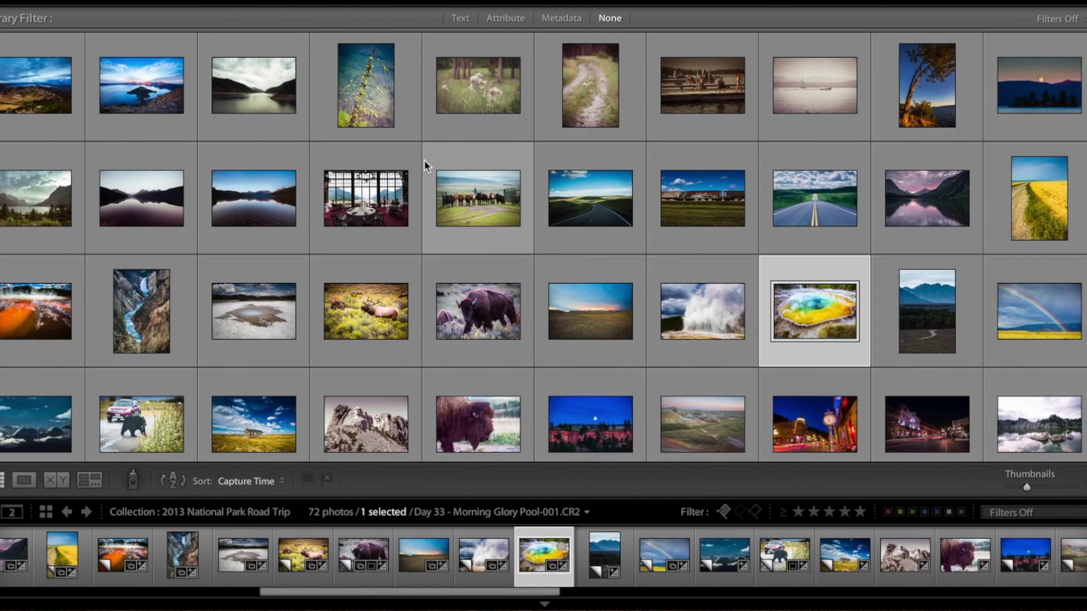
key("shift+Tab")
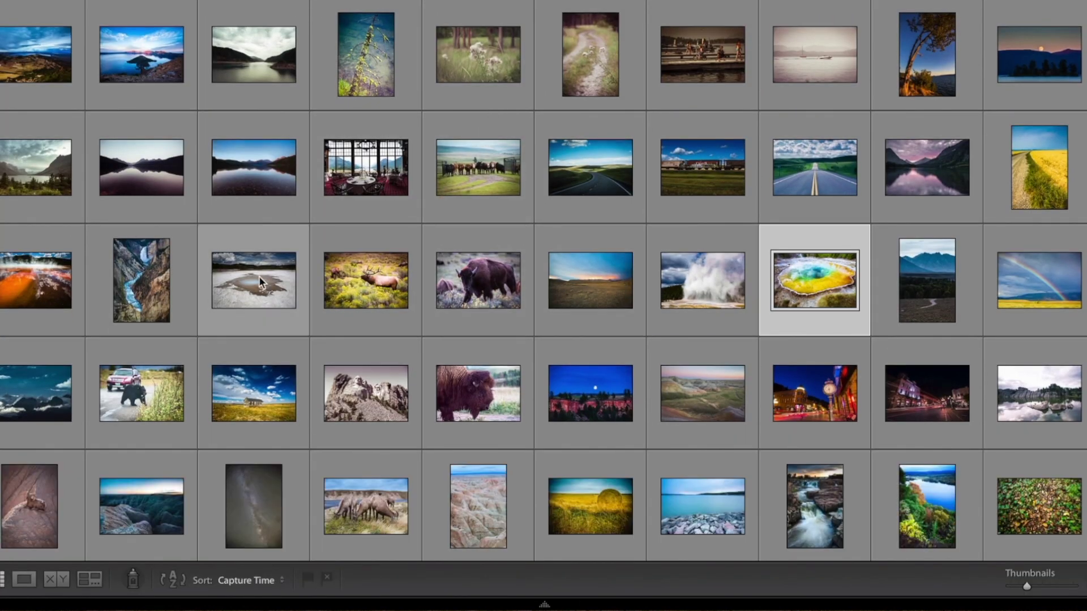
left_click(344, 271)
key("b")
scroll(344, 270, "down", 1)
left_click(1039, 265)
key("b")
Add the waterfall and the two pink lake sunset photos to the target collection, and view that collection.
scroll(814, 332, "down", 6)
left_click(593, 288)
key("b")
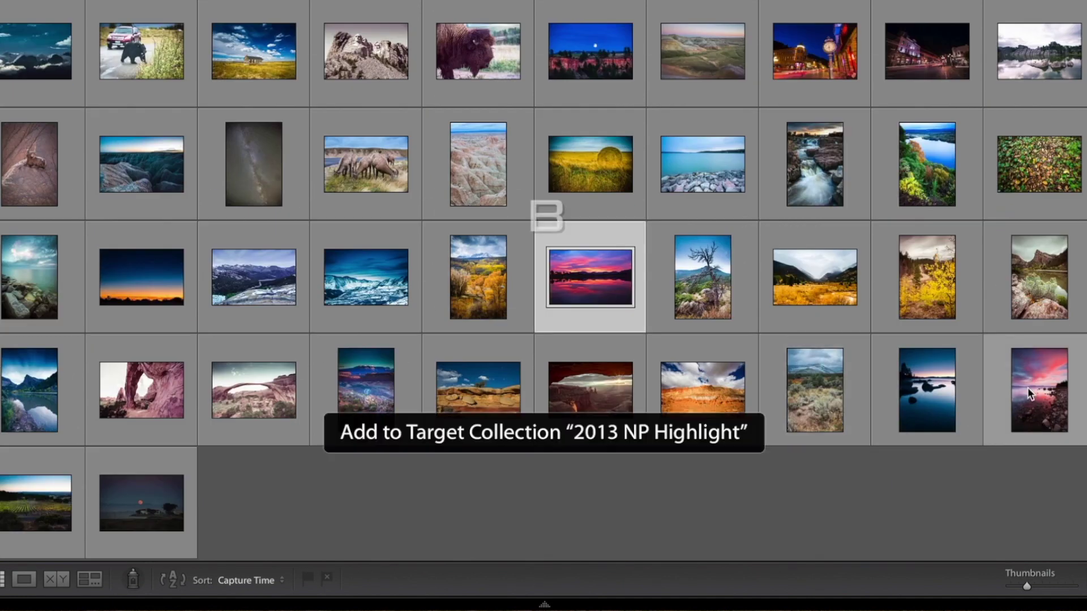
left_click(1039, 390)
key("b")
key("shift+Tab")
key("ctrl+b")
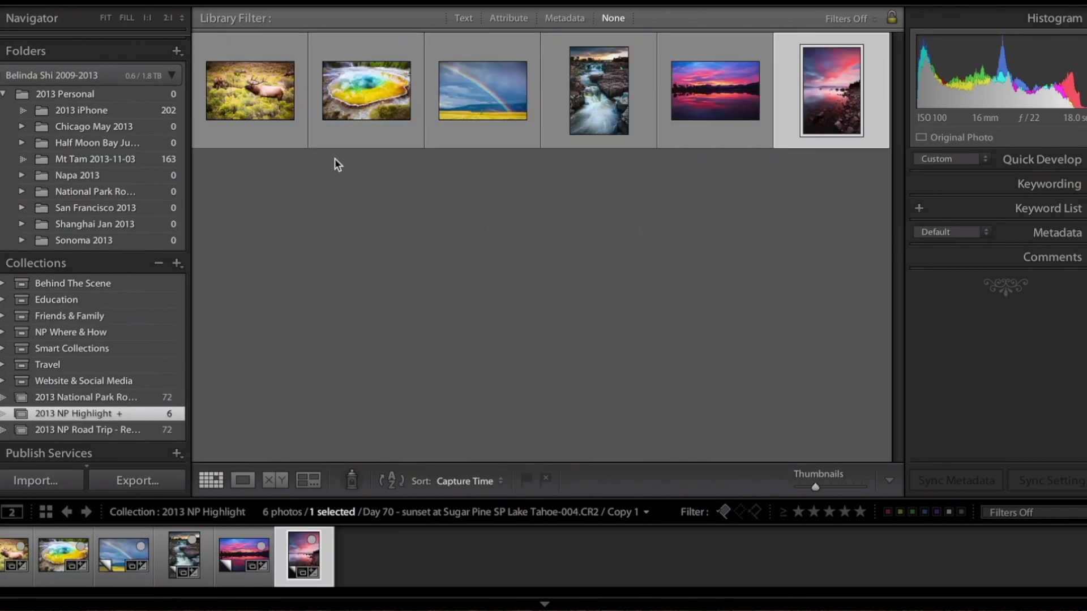
Return to the full-screen road trip grid and add the hay bale and purple mountain photos to the target collection.
key("ctrl+b")
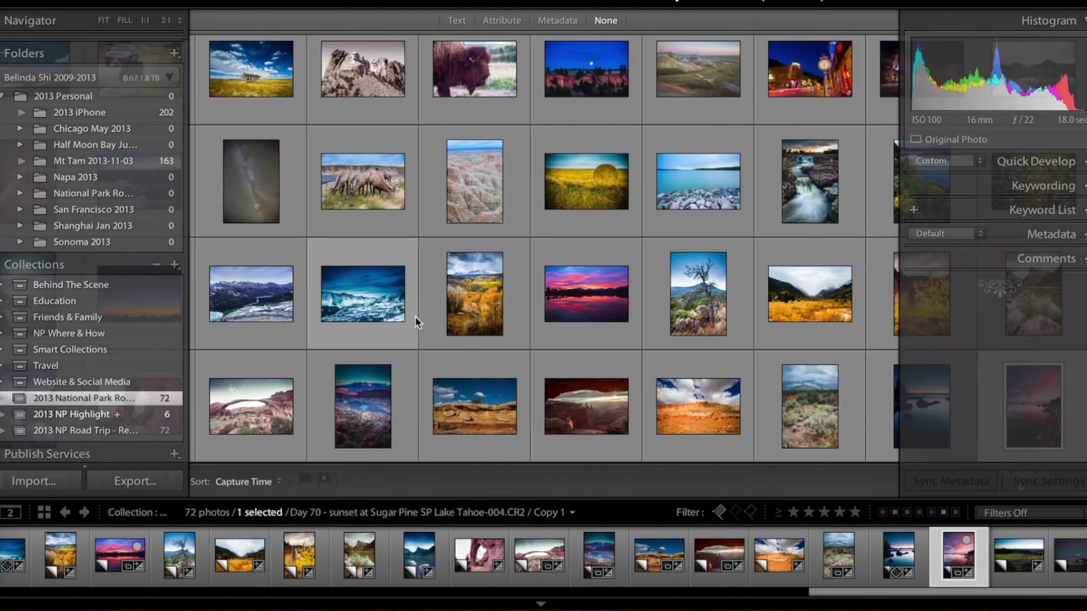
key("Tab")
key("shift+Tab")
left_click(569, 290)
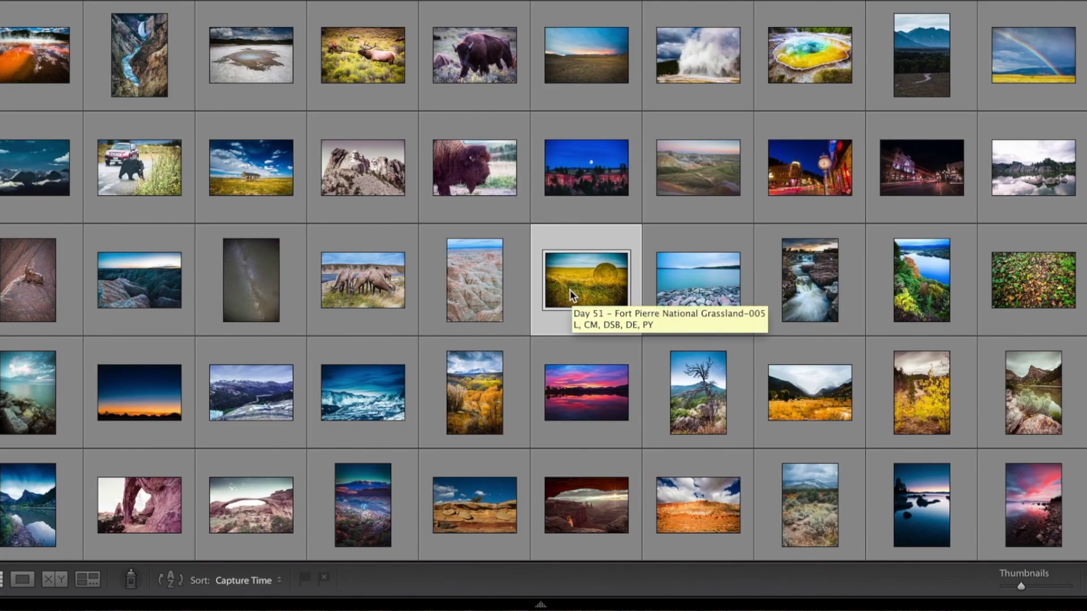
key("b")
scroll(569, 289, "down", 3)
left_click(363, 396)
key("b")
Add the Flint Rock Ranch herd and night street clock photos to the target collection, and open 2013 NP Highlight.
scroll(916, 410, "up", 9)
left_click(464, 192)
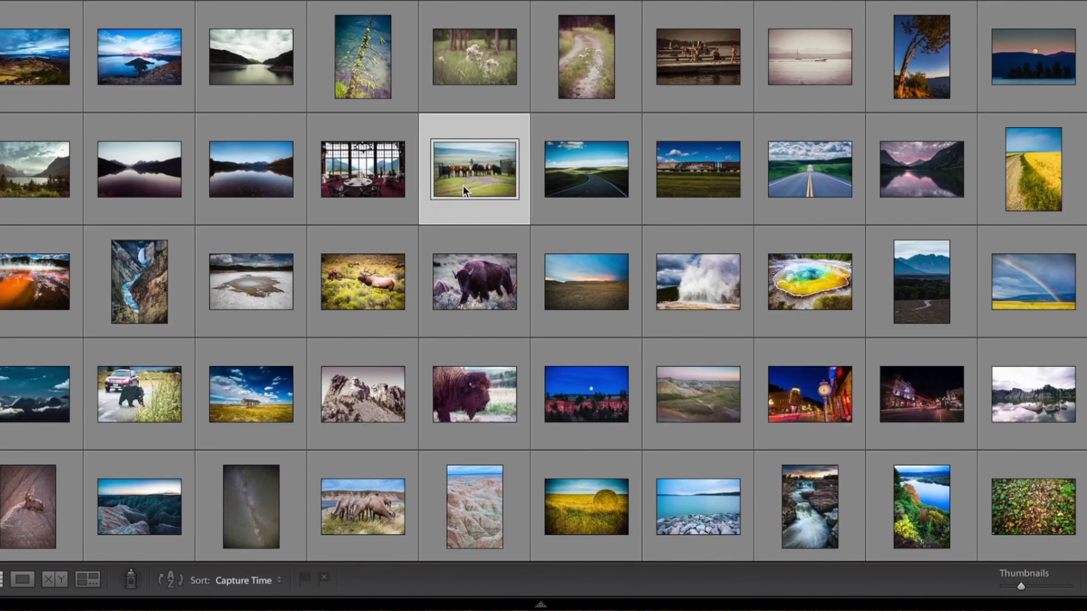
key("shift+Tab")
left_click(58, 415)
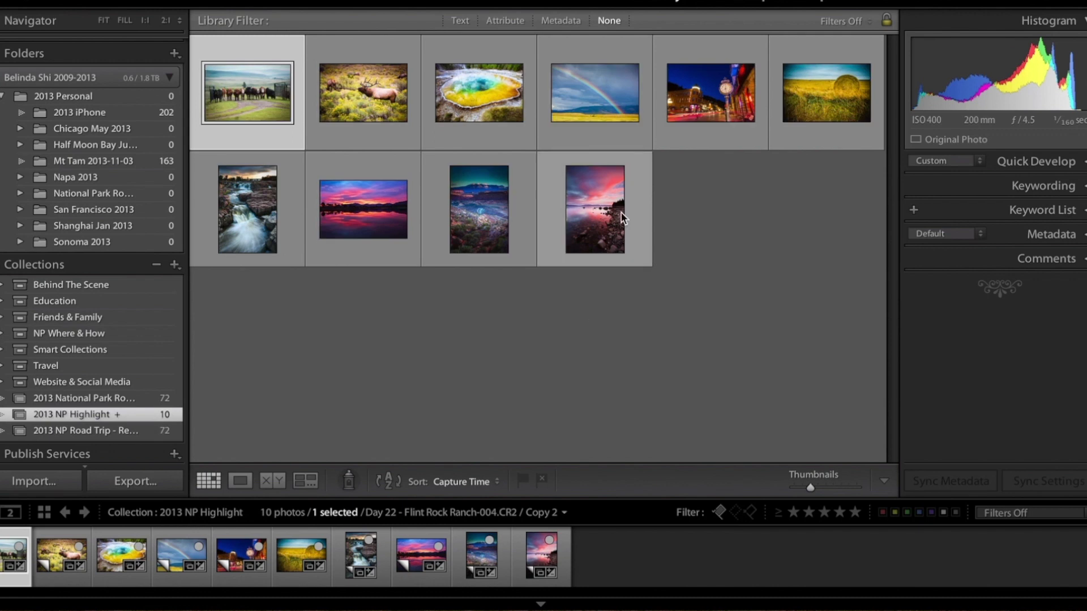
key("Tab")
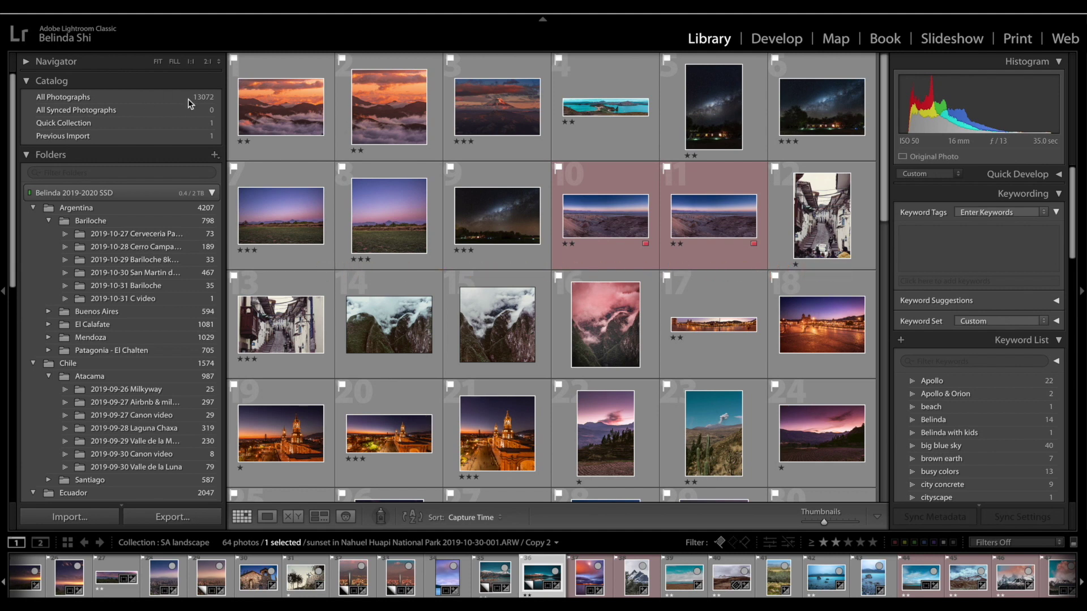
Filter All Photographs by a three-star and then a two-star rating, and browse the photos and folder list.
left_click(64, 97)
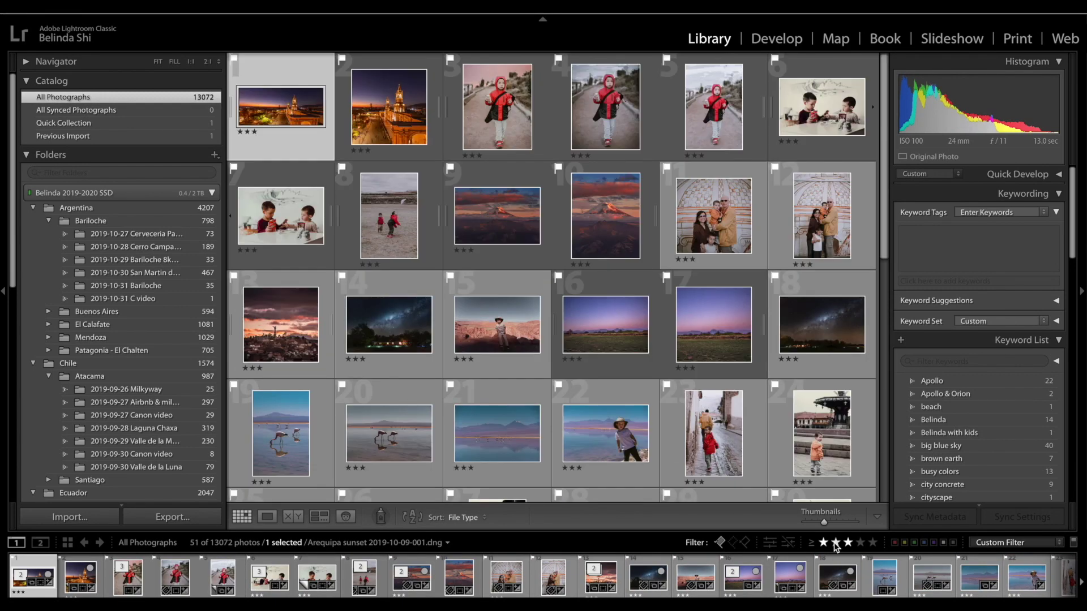
scroll(603, 349, "down", 5)
scroll(604, 345, "down", 5)
left_click(76, 208)
scroll(394, 289, "down", 10)
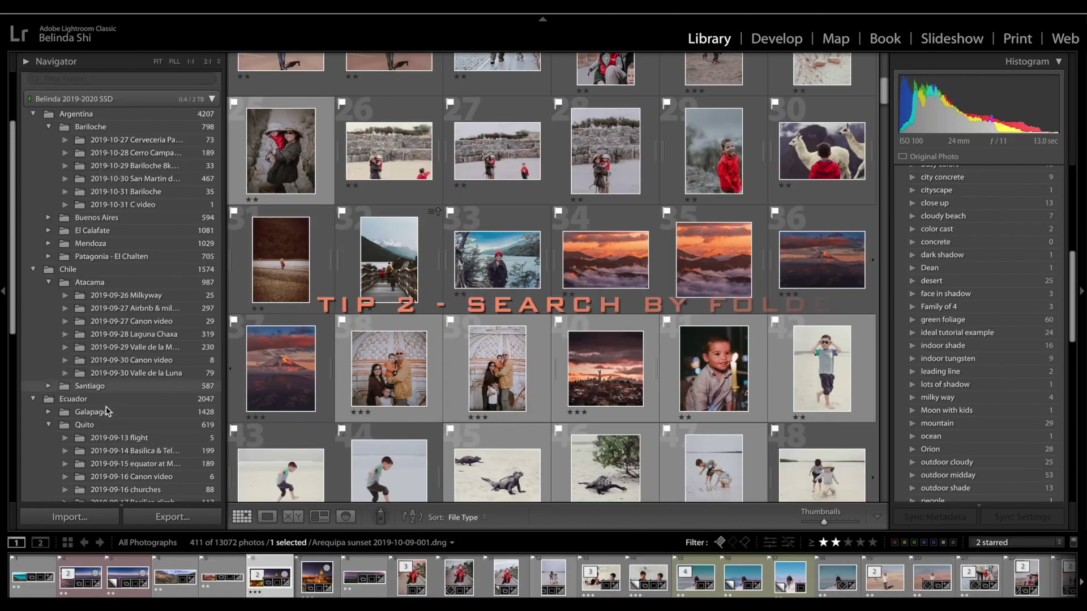
View the Cotopaxi photo from the SA landscape collection at full size, and find the photos tagged milky way.
left_click(151, 409)
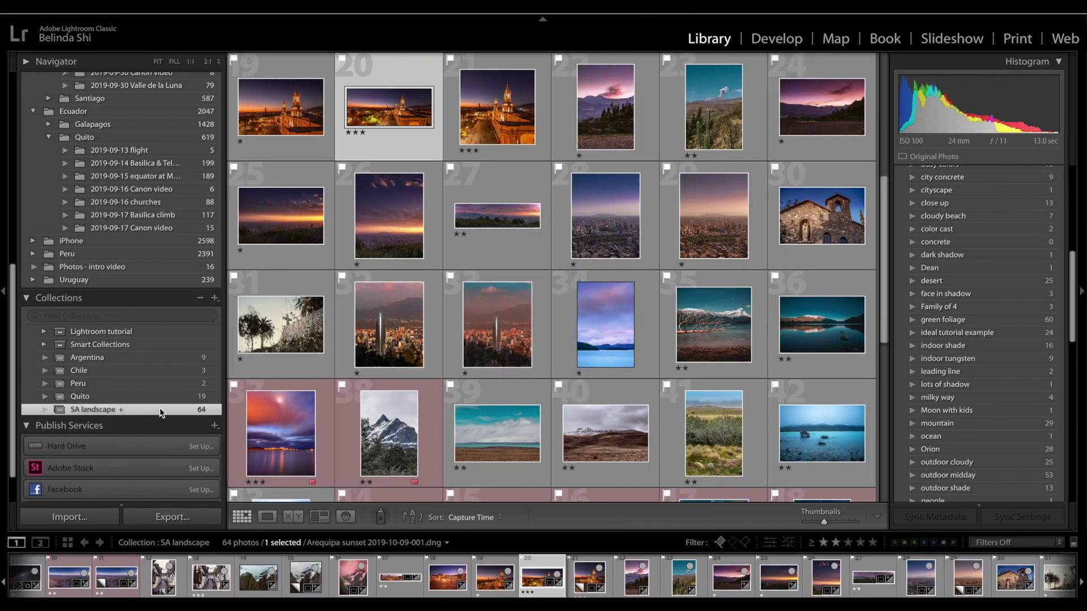
double_click(498, 134)
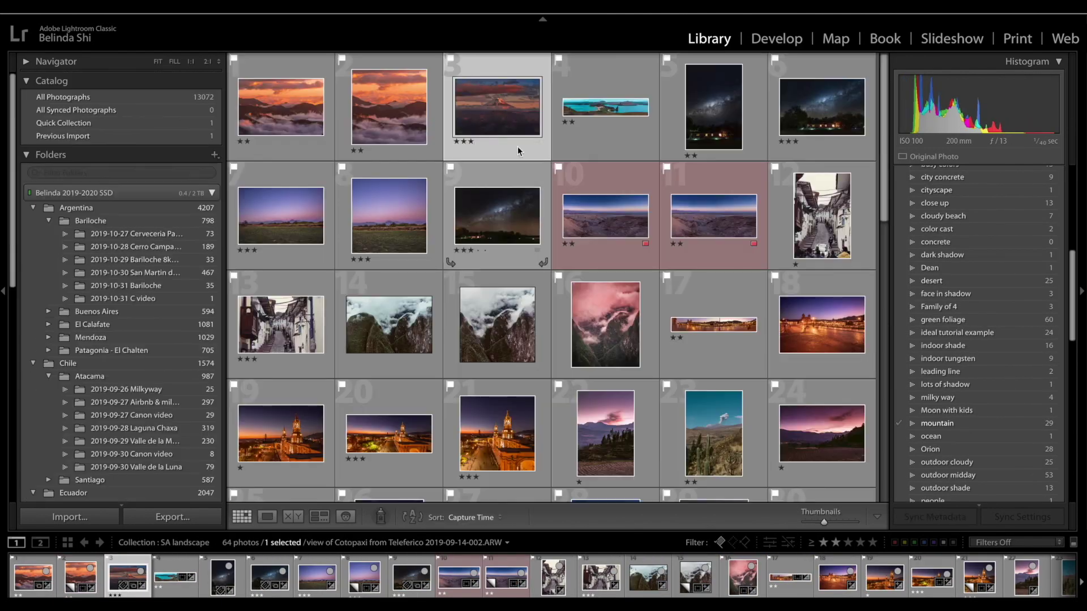
double_click(497, 116)
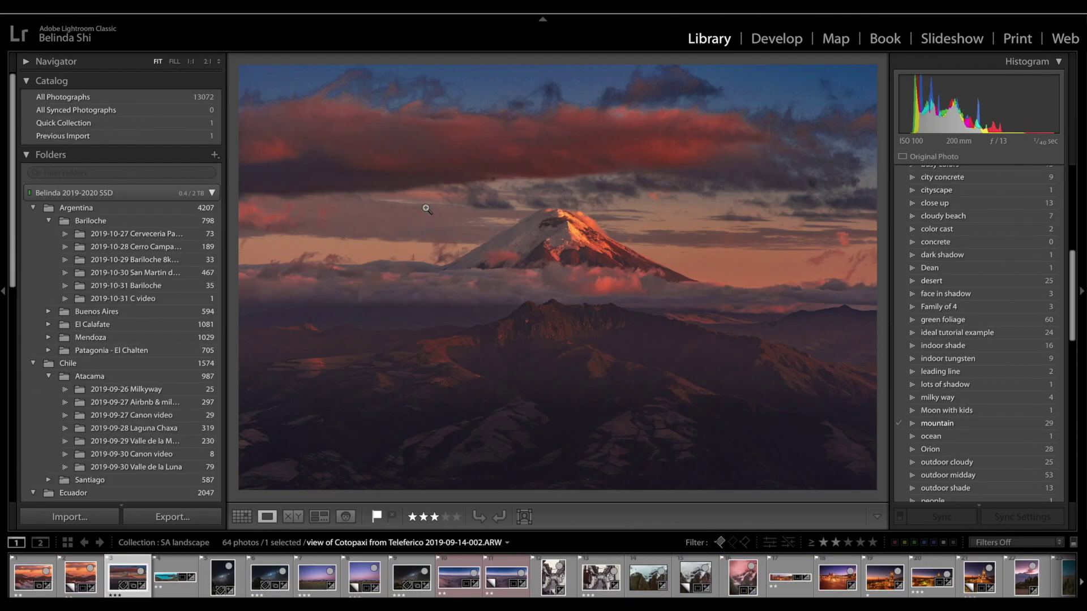
scroll(987, 378, "down", 10)
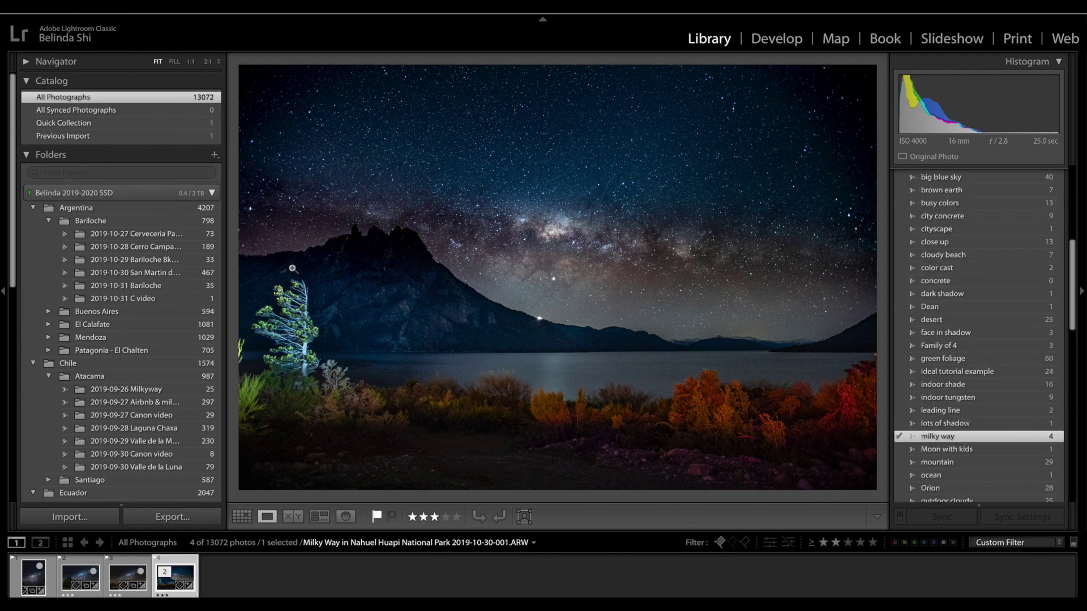
Filter All Photographs by metadata for the ILCE-7M3 camera and the DT 16-35mm F2.8 SAM lens.
key("backslash")
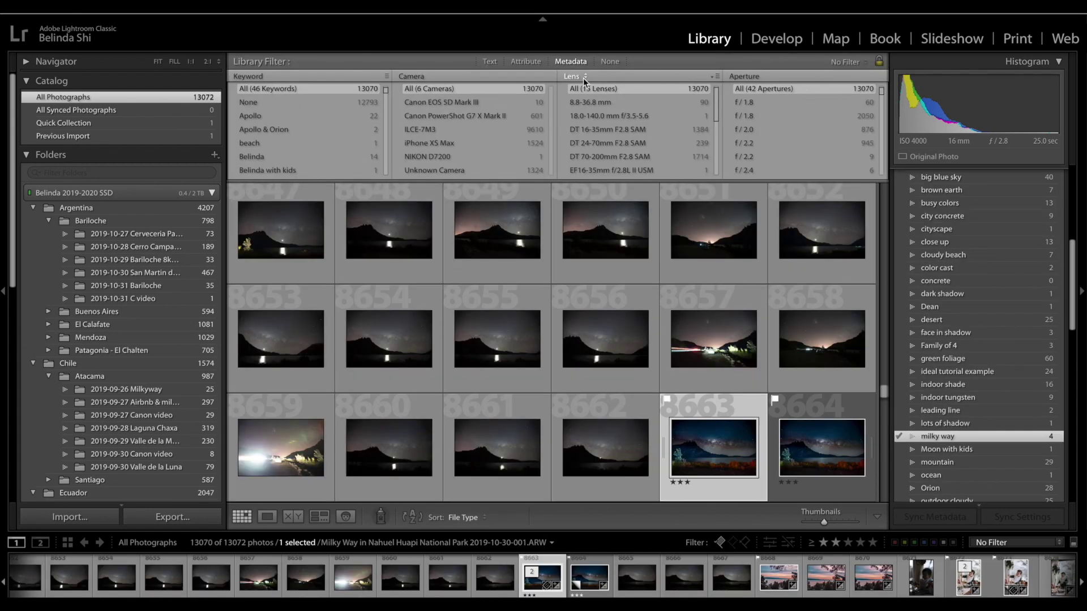
left_click(420, 129)
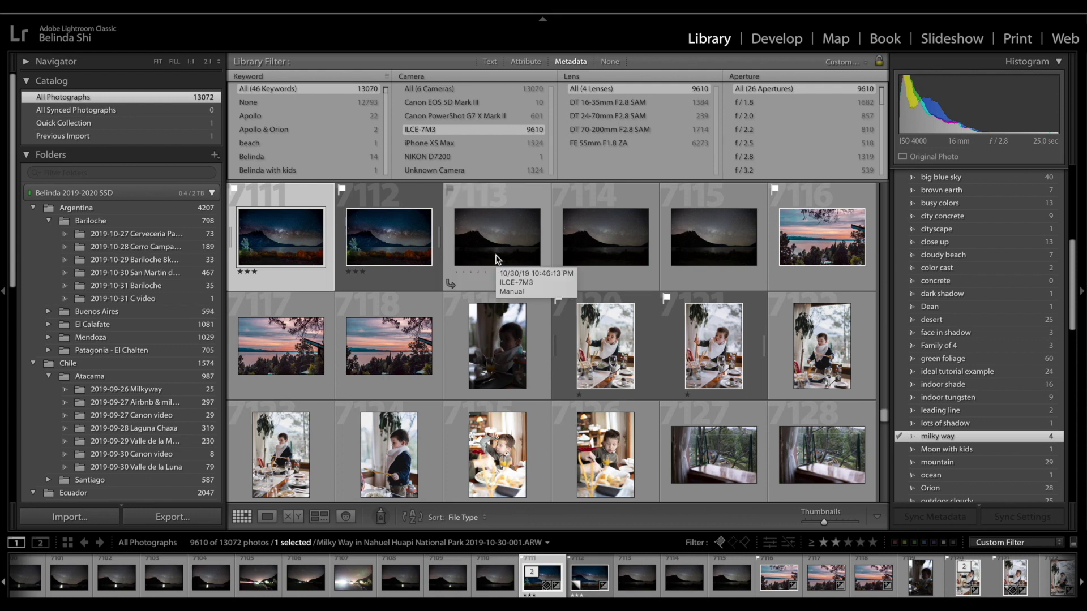
left_click(601, 102)
scroll(699, 316, "down", 5)
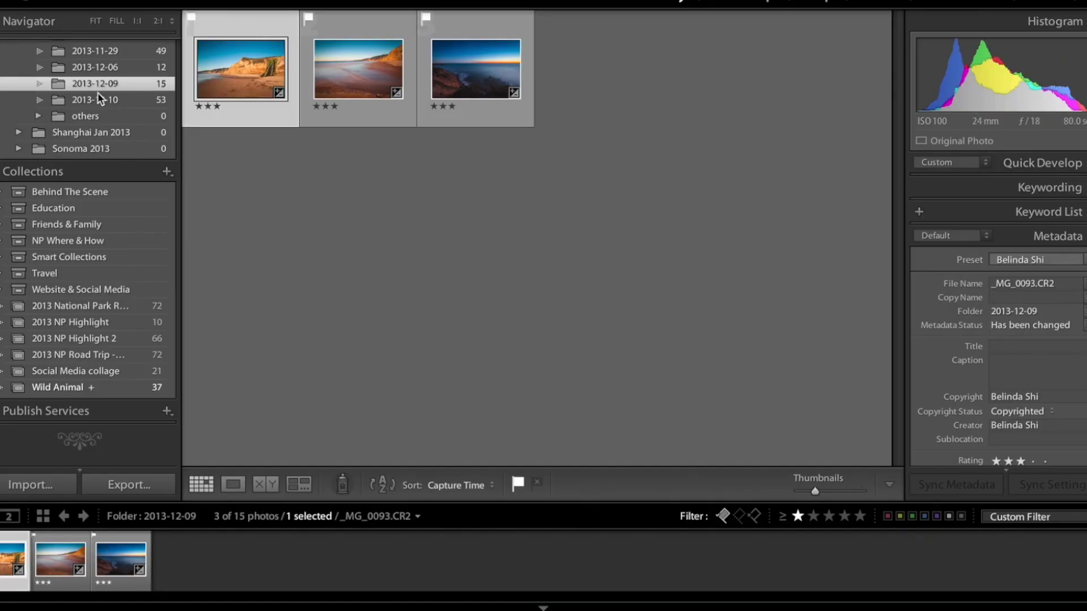
Rename all three filtered photos in folder 2013-12-09 with the custom text Alamere Falls and a three-digit sequence number, and check the new names.
scroll(99, 99, "up", 3)
key("ctrl+a")
key("F2")
left_click(687, 123)
left_click(413, 256)
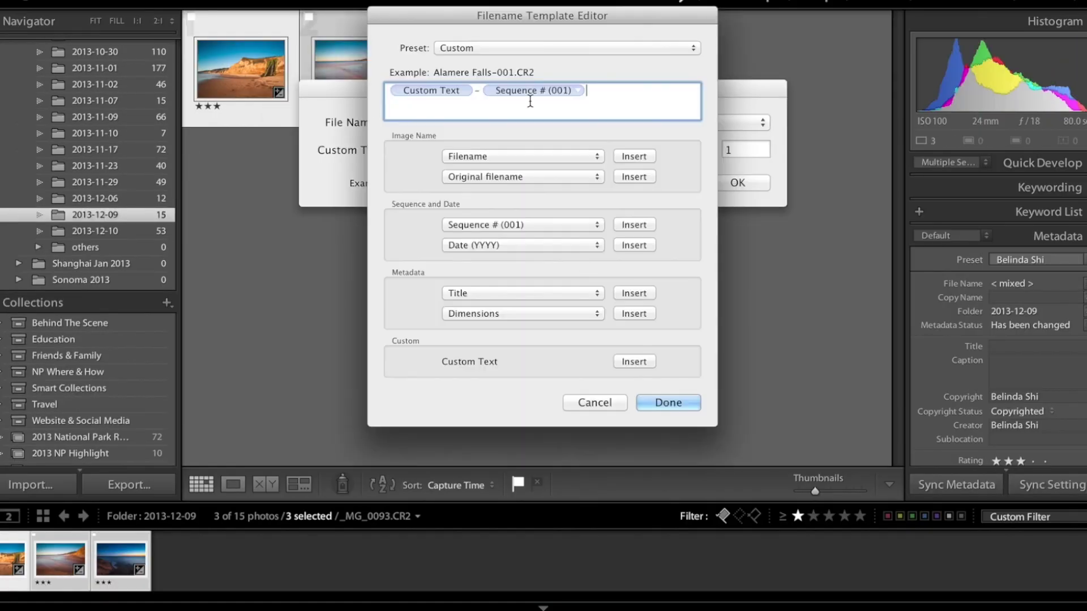
left_click(668, 402)
key("Return")
key("Right")
key("Right")
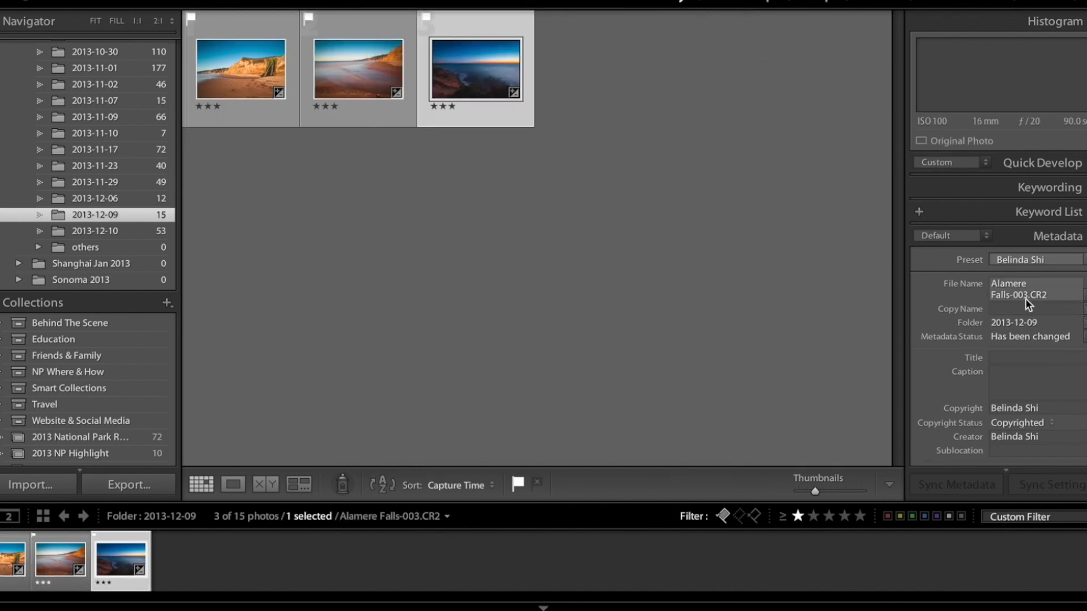
Start exporting all three photos and set the destination to a new Desktop folder named point reyes.
key("ctrl+a")
key("ctrl+shift+e")
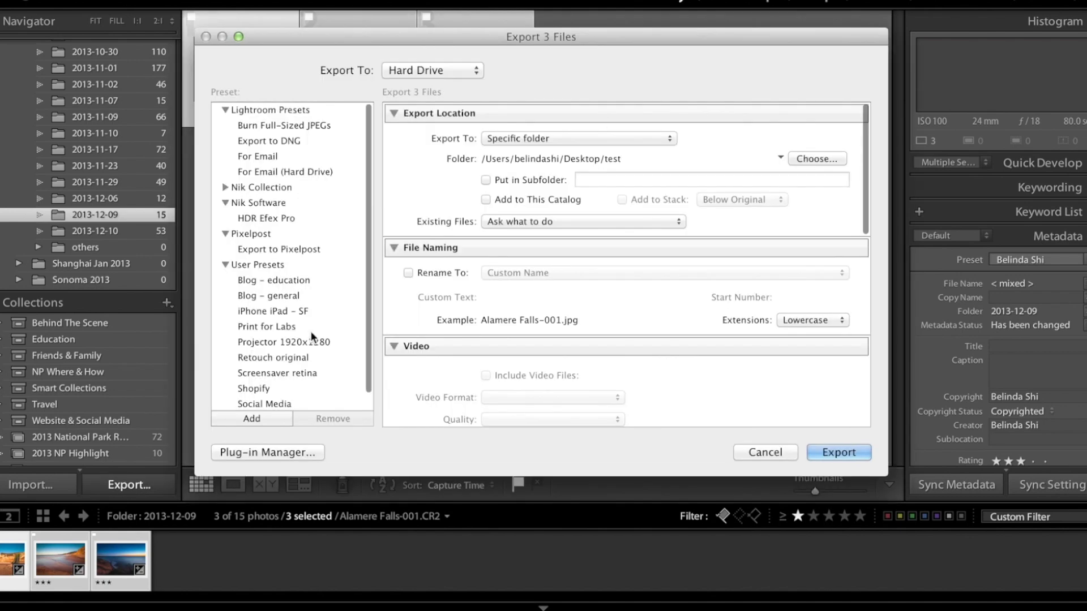
left_click(816, 159)
left_click(20, 363)
type("point reyes")
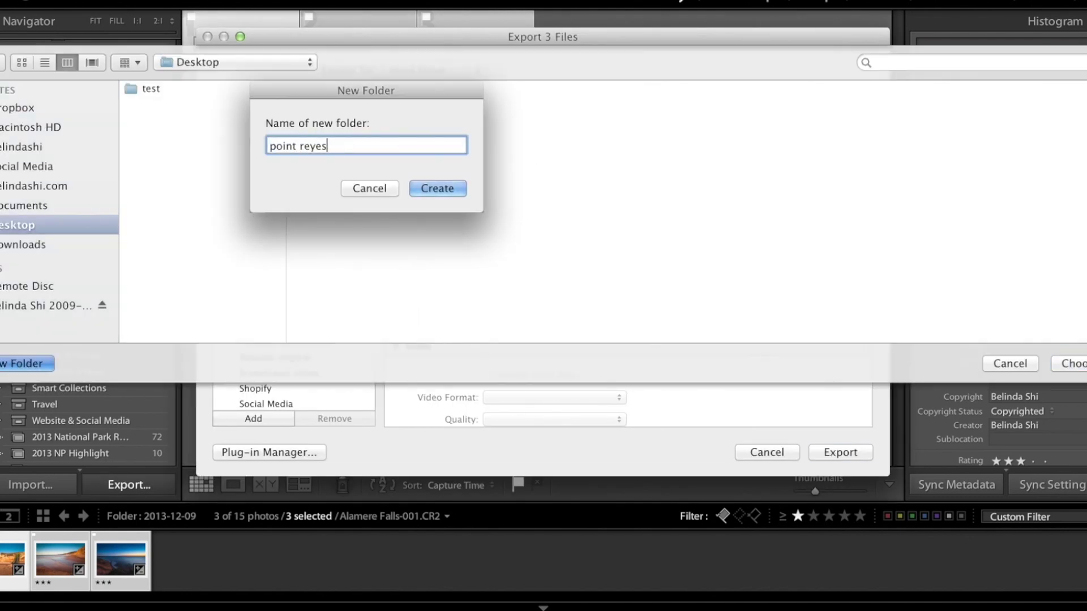
key("Return")
key("Return")
Review the color space choices in the JPEG export's file settings, keeping sRGB.
scroll(536, 193, "down", 3)
scroll(574, 224, "down", 5)
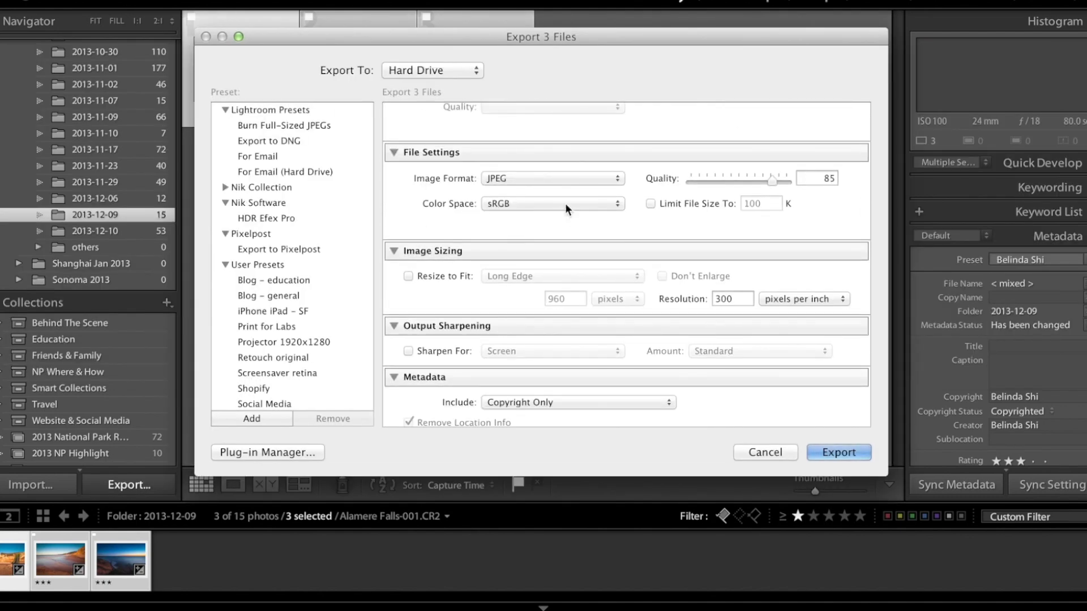
left_click(552, 202)
left_click(524, 215)
left_click(528, 205)
left_click(527, 191)
Switch to Finder and compare the quality 75, quality 85 and quality 100 JPEGs in the Desktop test folder.
key("super+Tab")
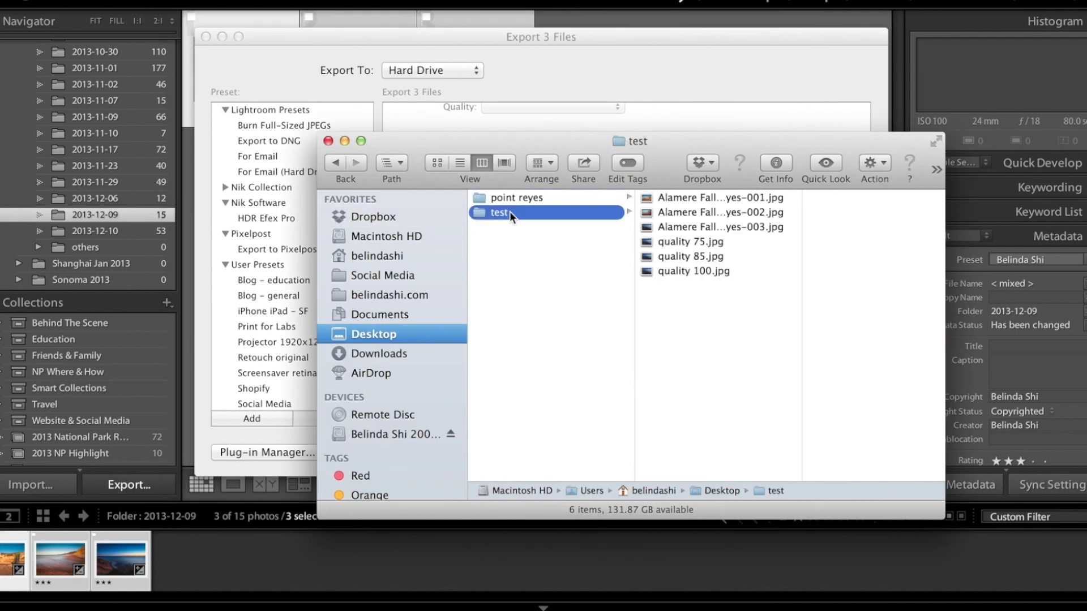
left_click(659, 241)
left_click(659, 256)
left_click(658, 272)
key("super+w")
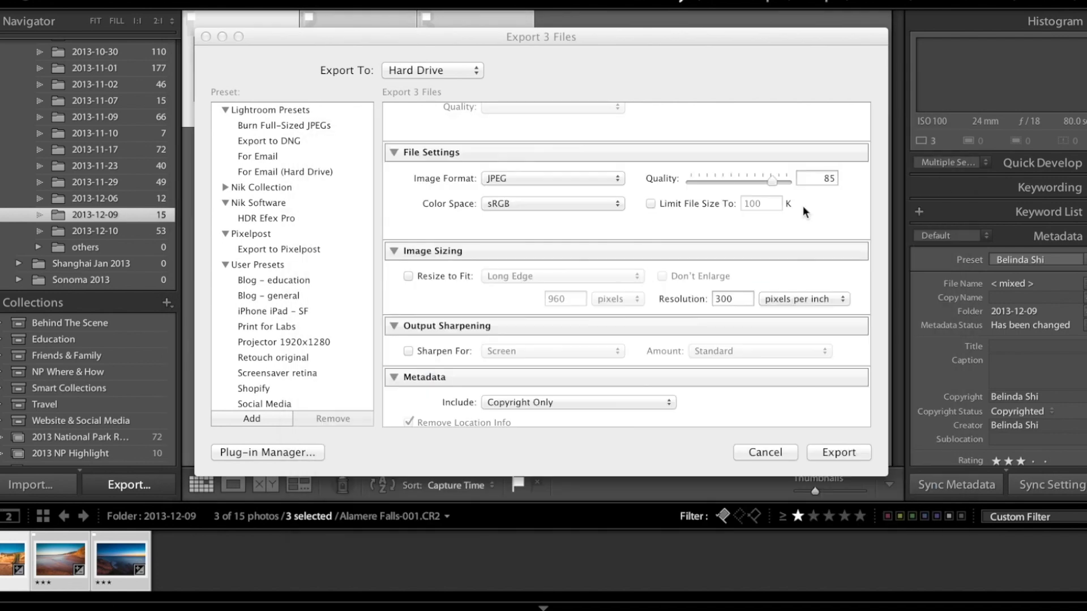
Try a 960-pixel long-edge resize at 72 pixels per inch, and return to unresized export at 300 pixels per inch.
scroll(458, 214, "down", 3)
left_click_drag(734, 255, 714, 255)
type("72")
left_click(409, 232)
left_click(538, 233)
left_click(533, 233)
left_click_drag(547, 255, 568, 259)
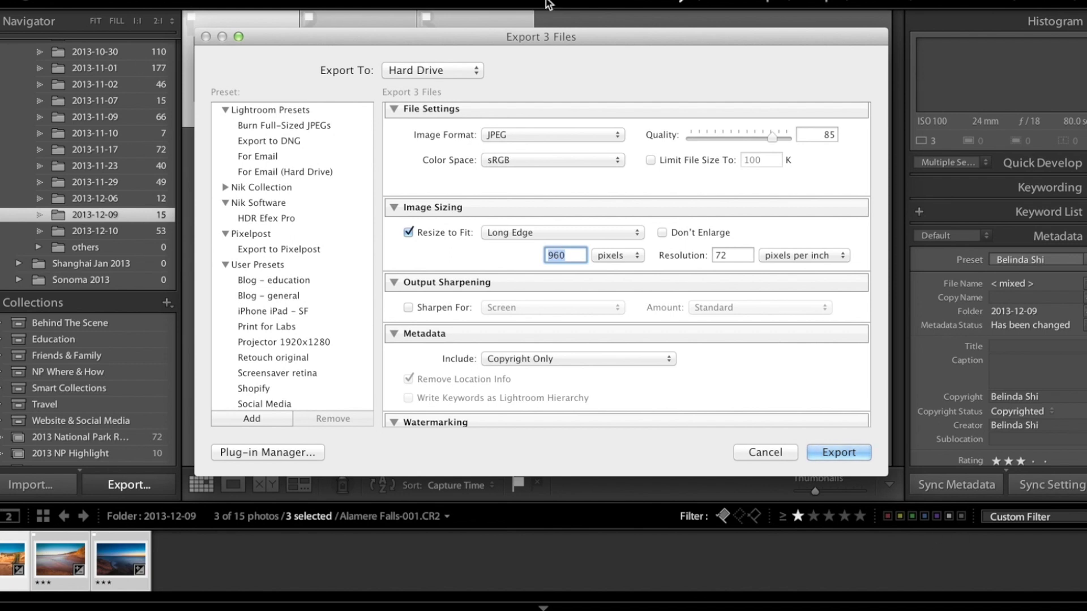
type("3000")
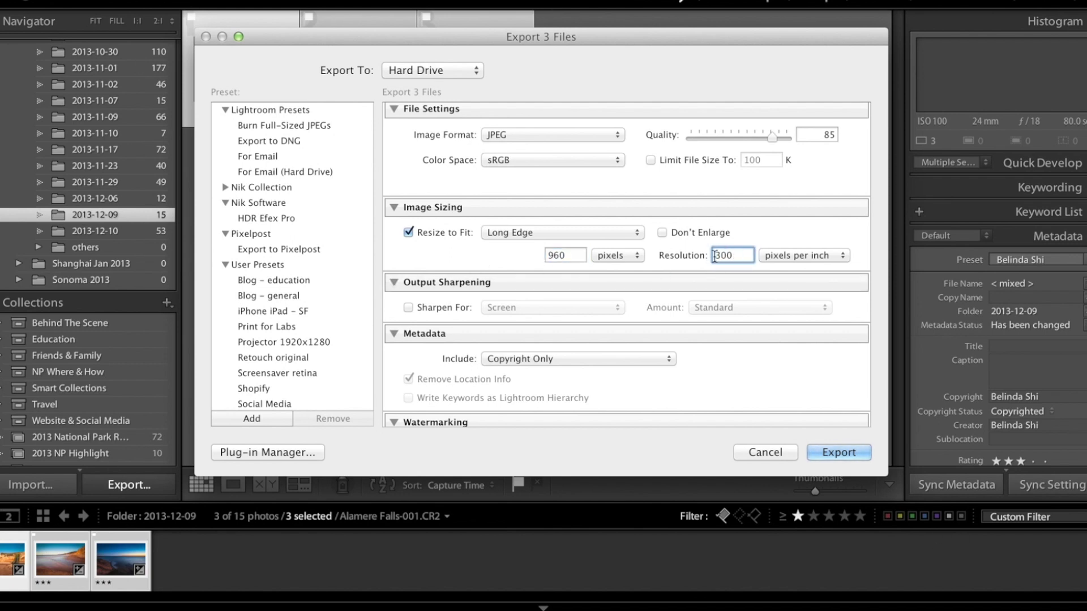
scroll(613, 242, "down", 3)
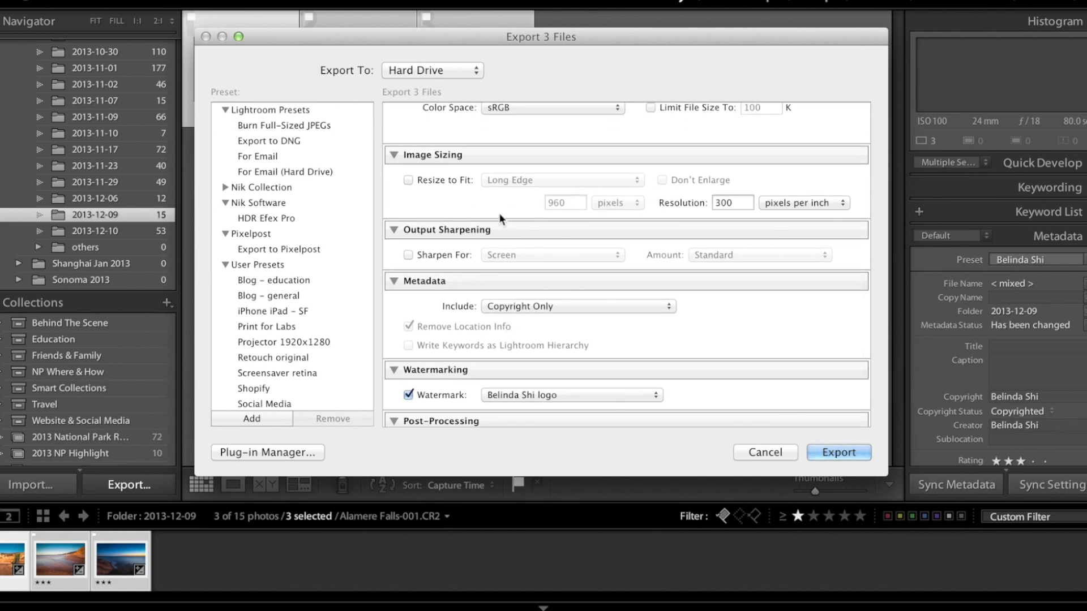